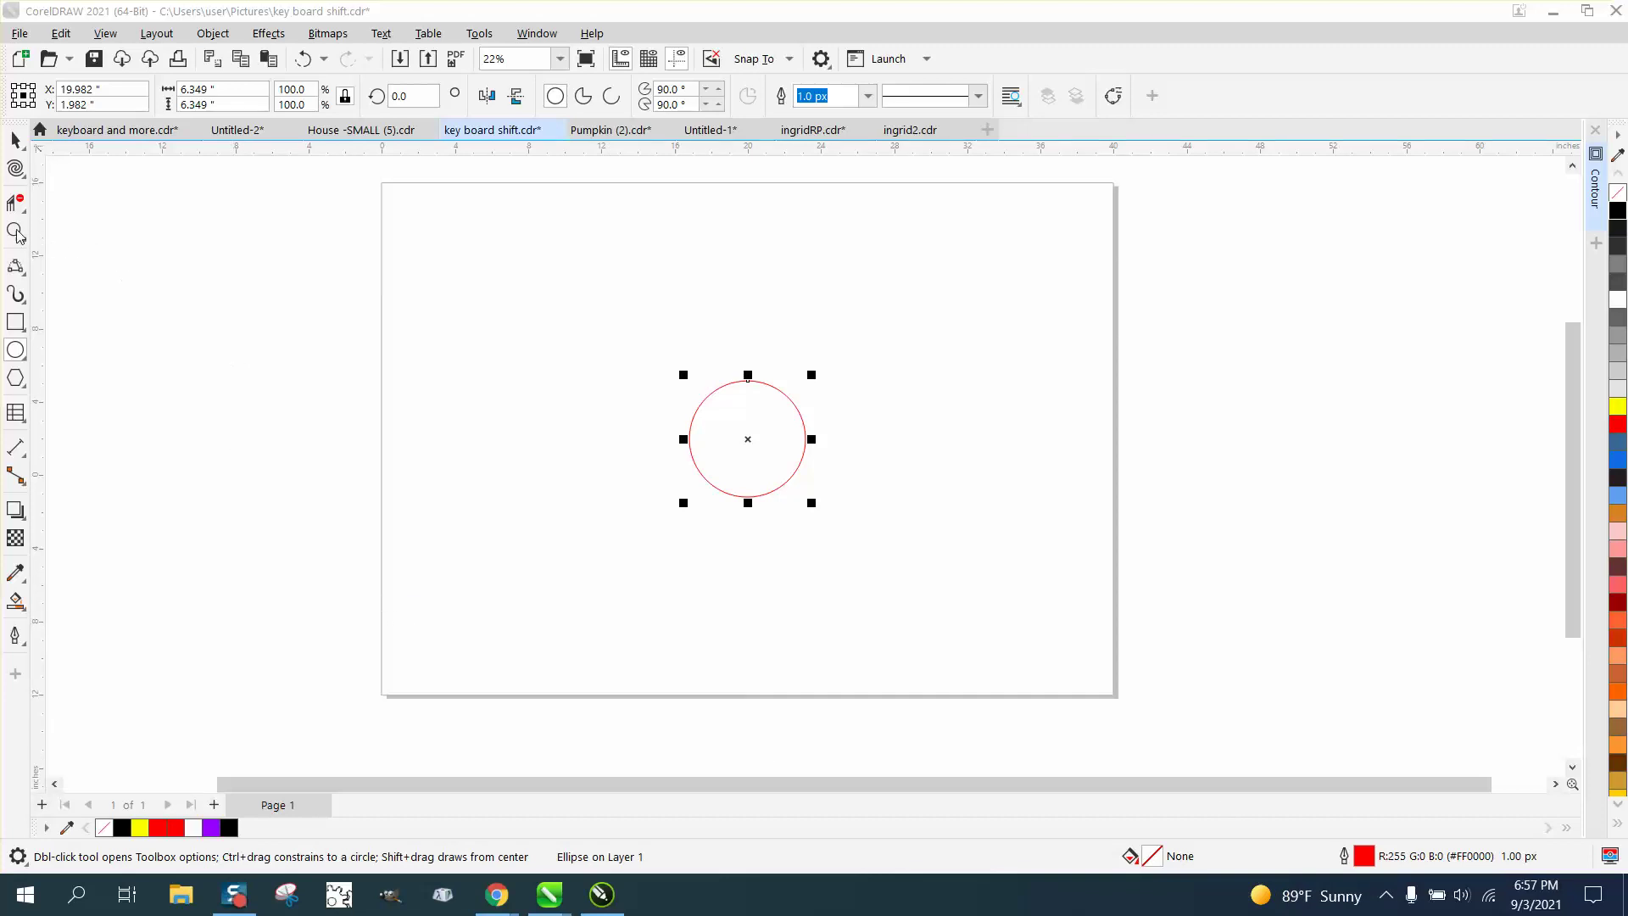
Zoom in on the red circle and enlarge it to 110% with the ratio locked.
click(17, 235)
drag(239, 227, 1182, 692)
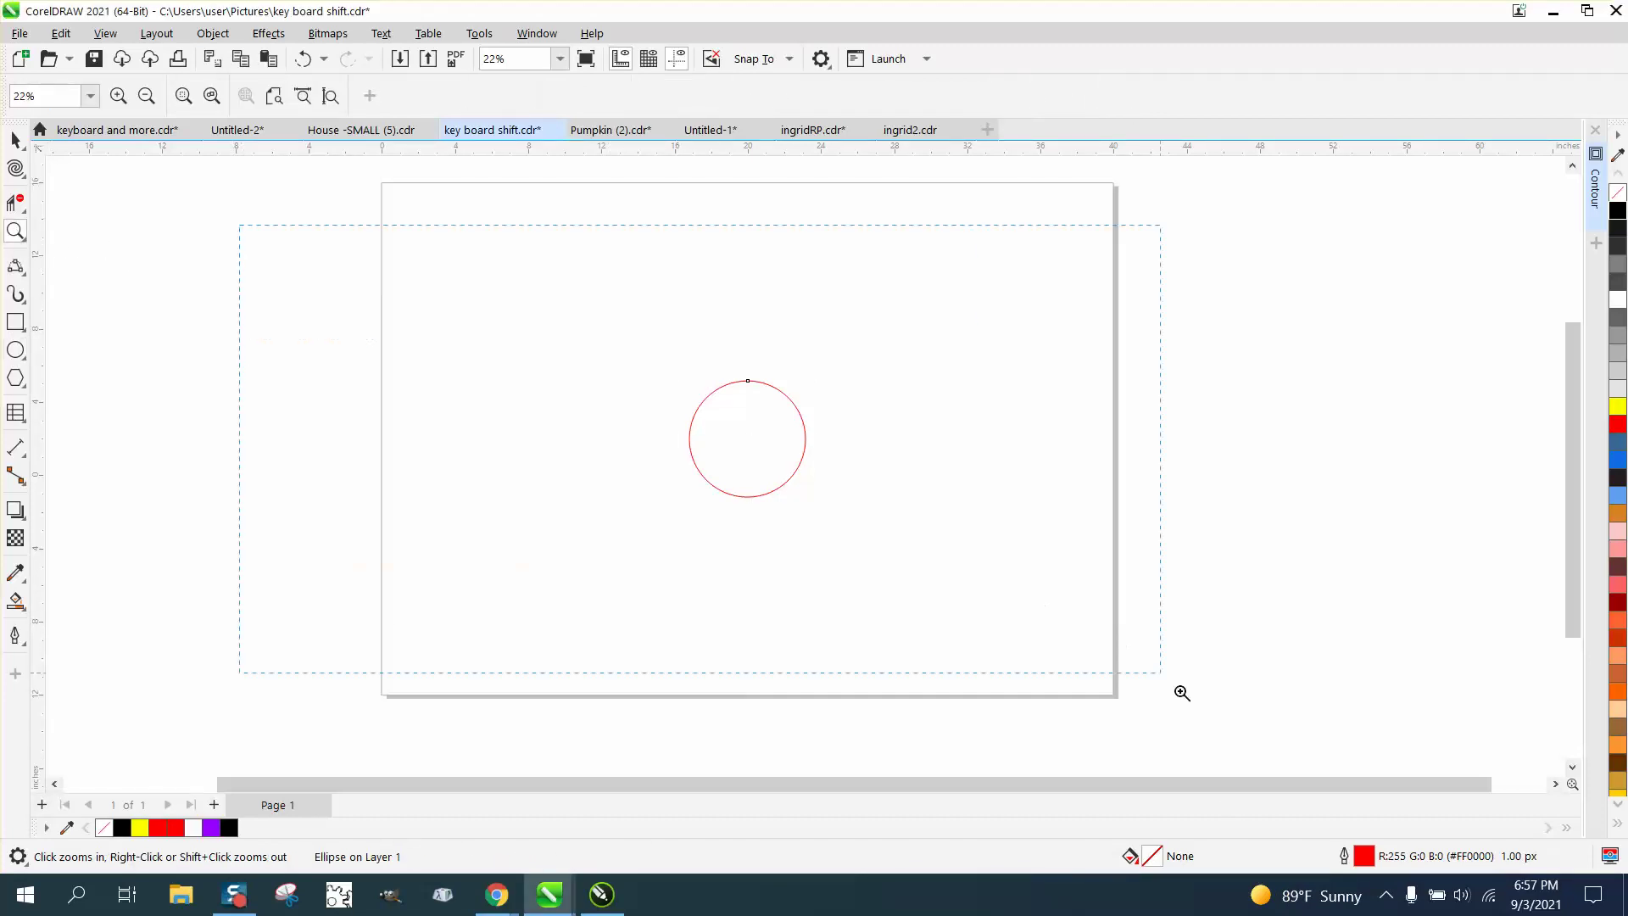
click(17, 140)
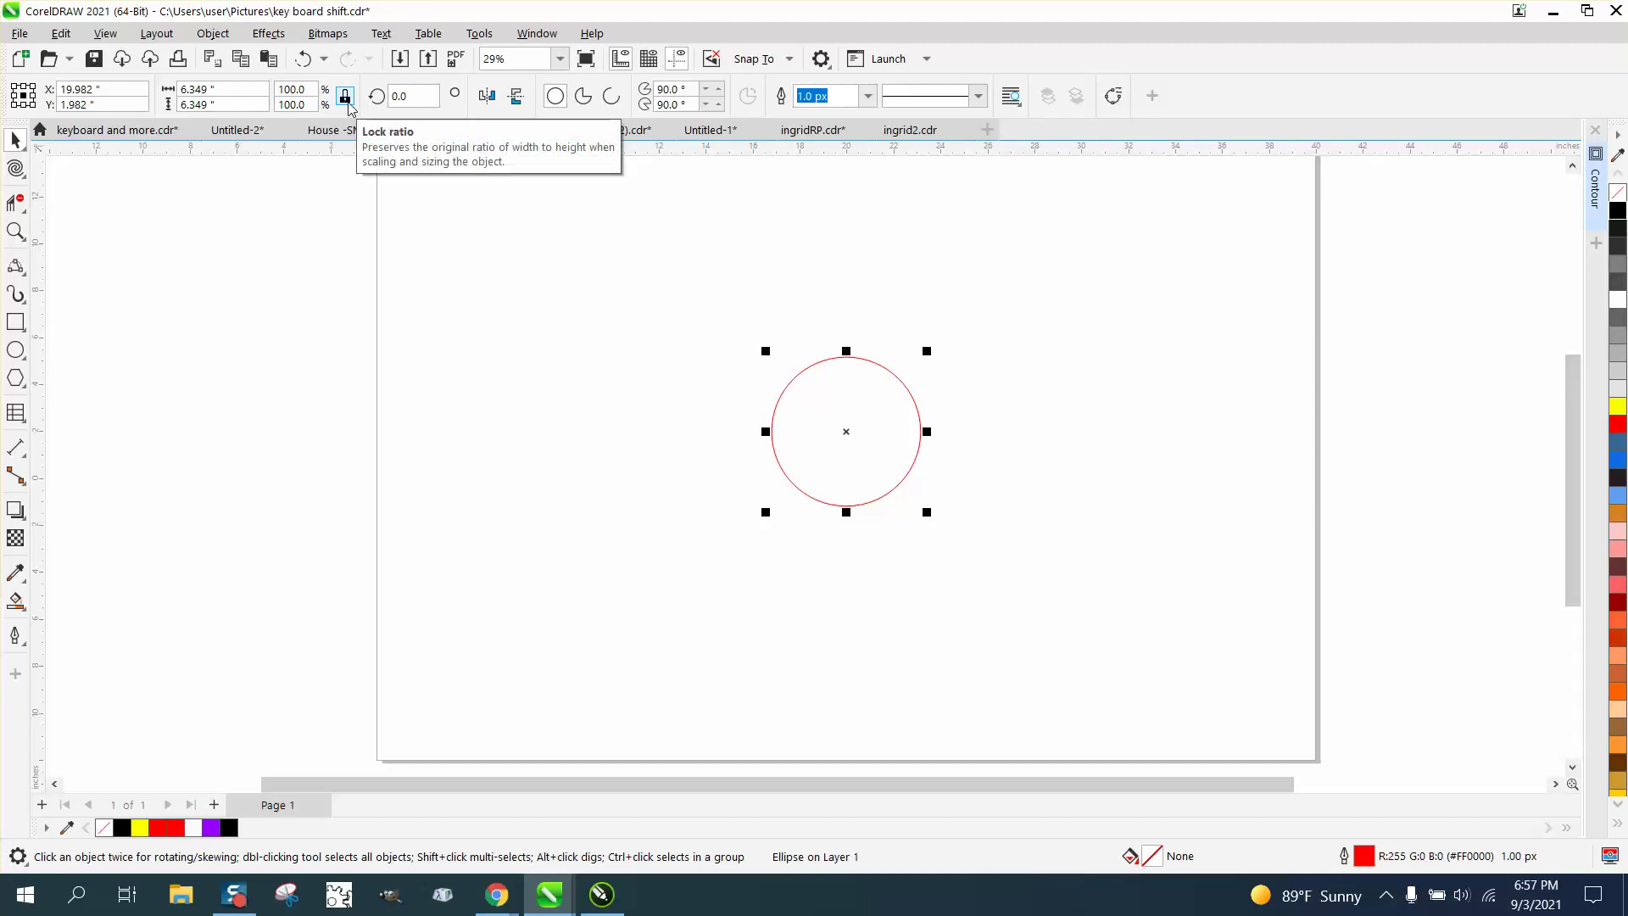
click(305, 92)
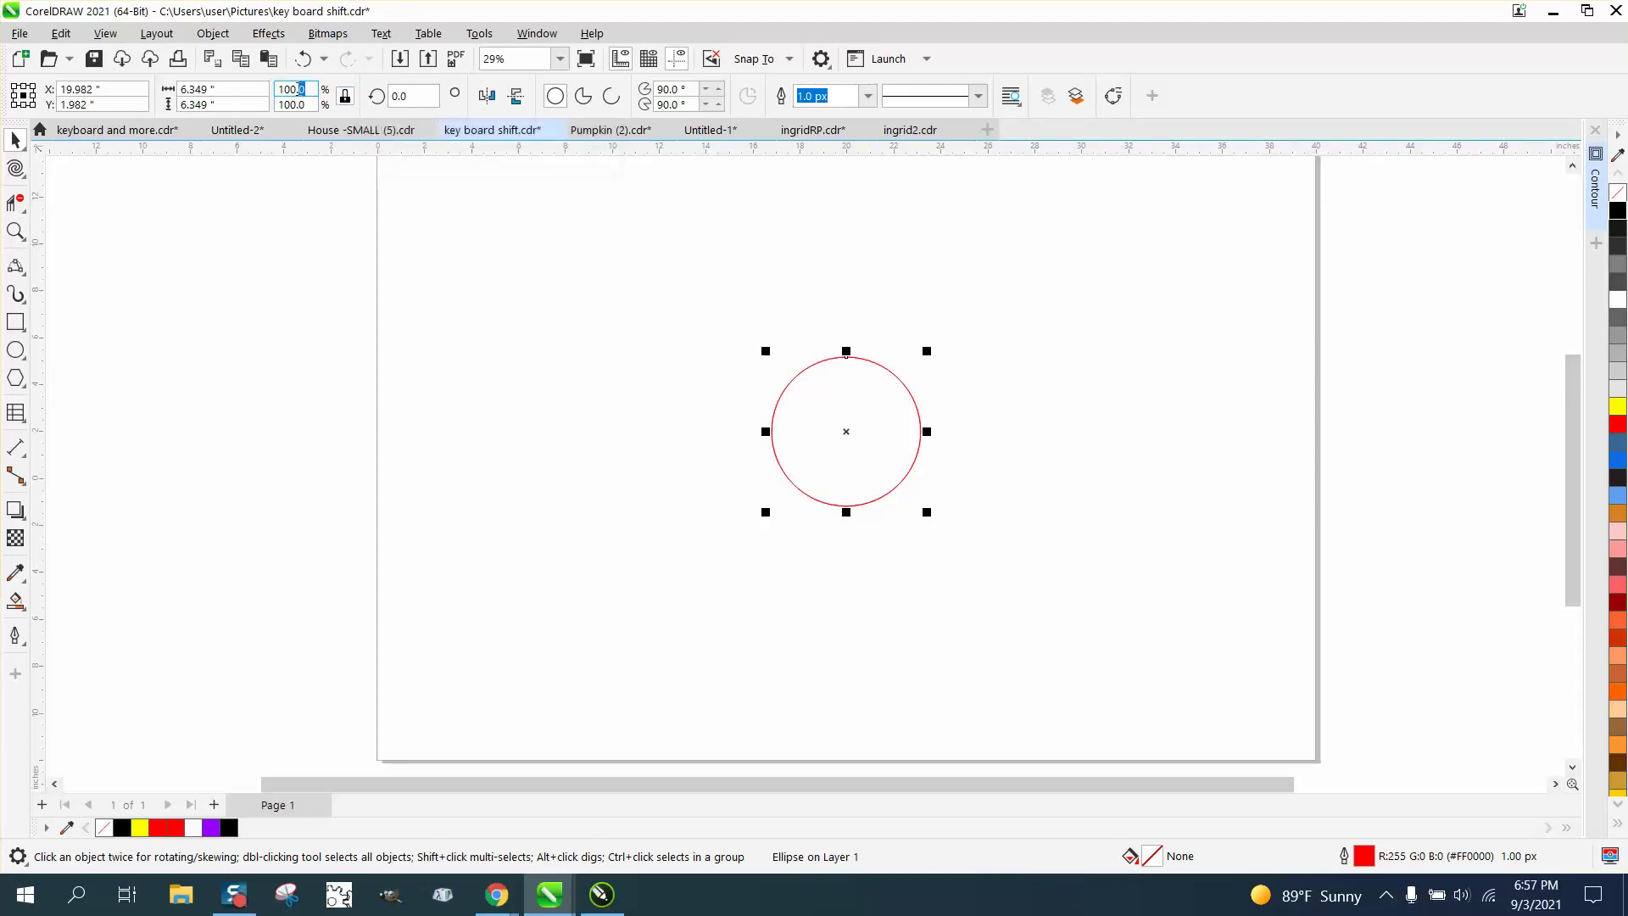
text(110)
key(Return)
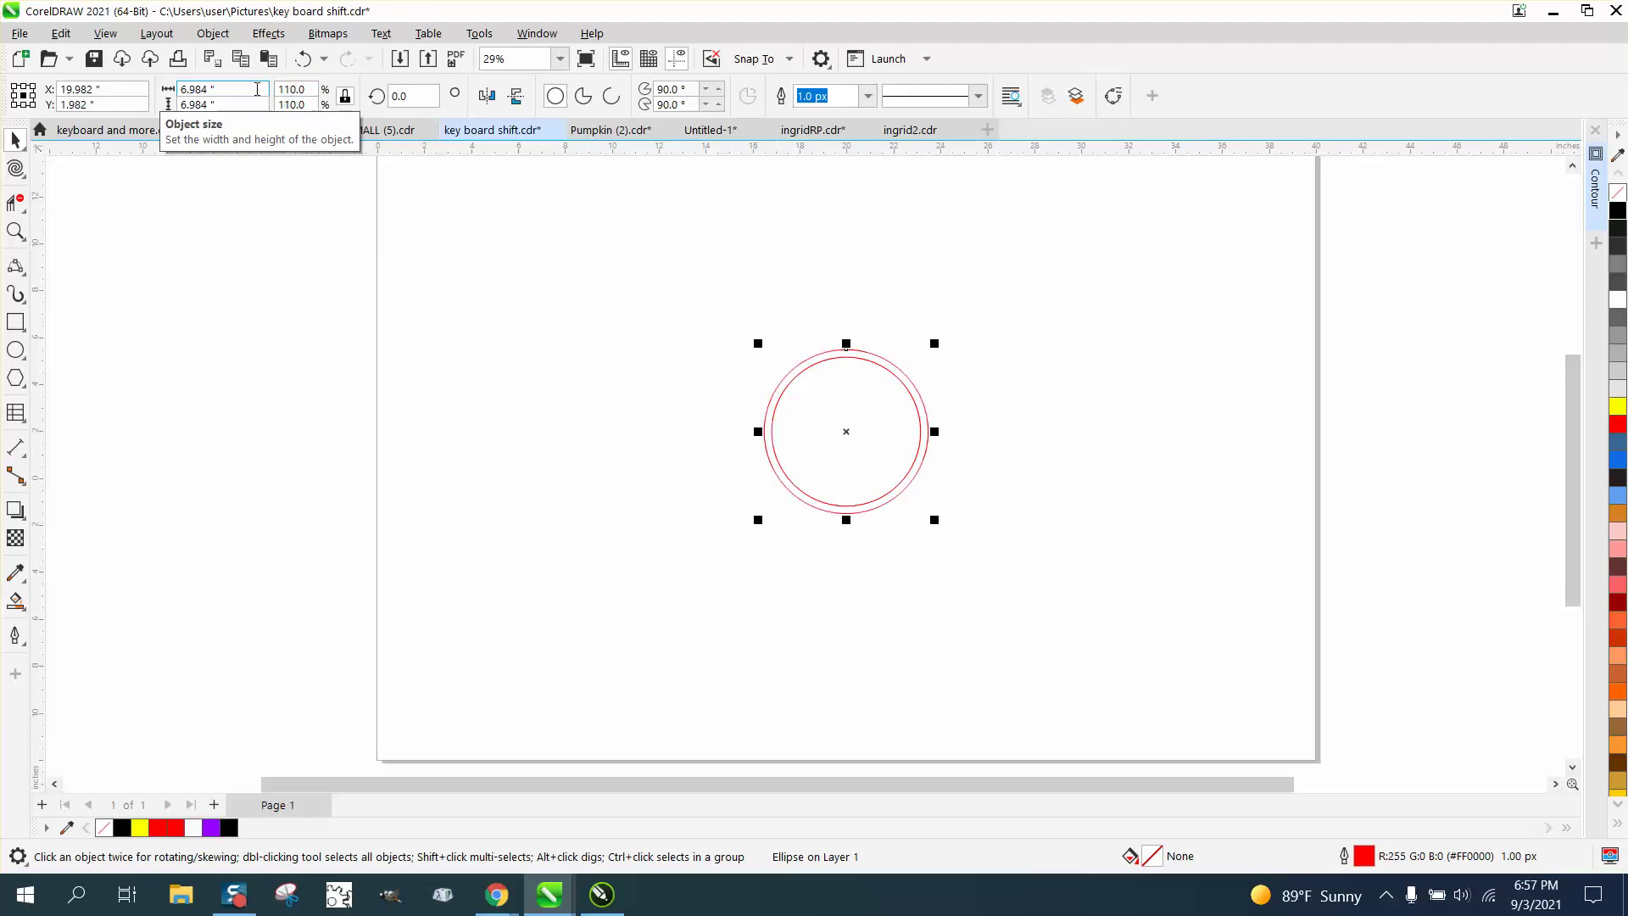
Repeat the 110% scaling (Ctrl+R) to grow a set of concentric red rings.
key(ctrl+r)
key(ctrl+r)
key(ctrl+r)
key(ctrl+r)
key(ctrl+r)
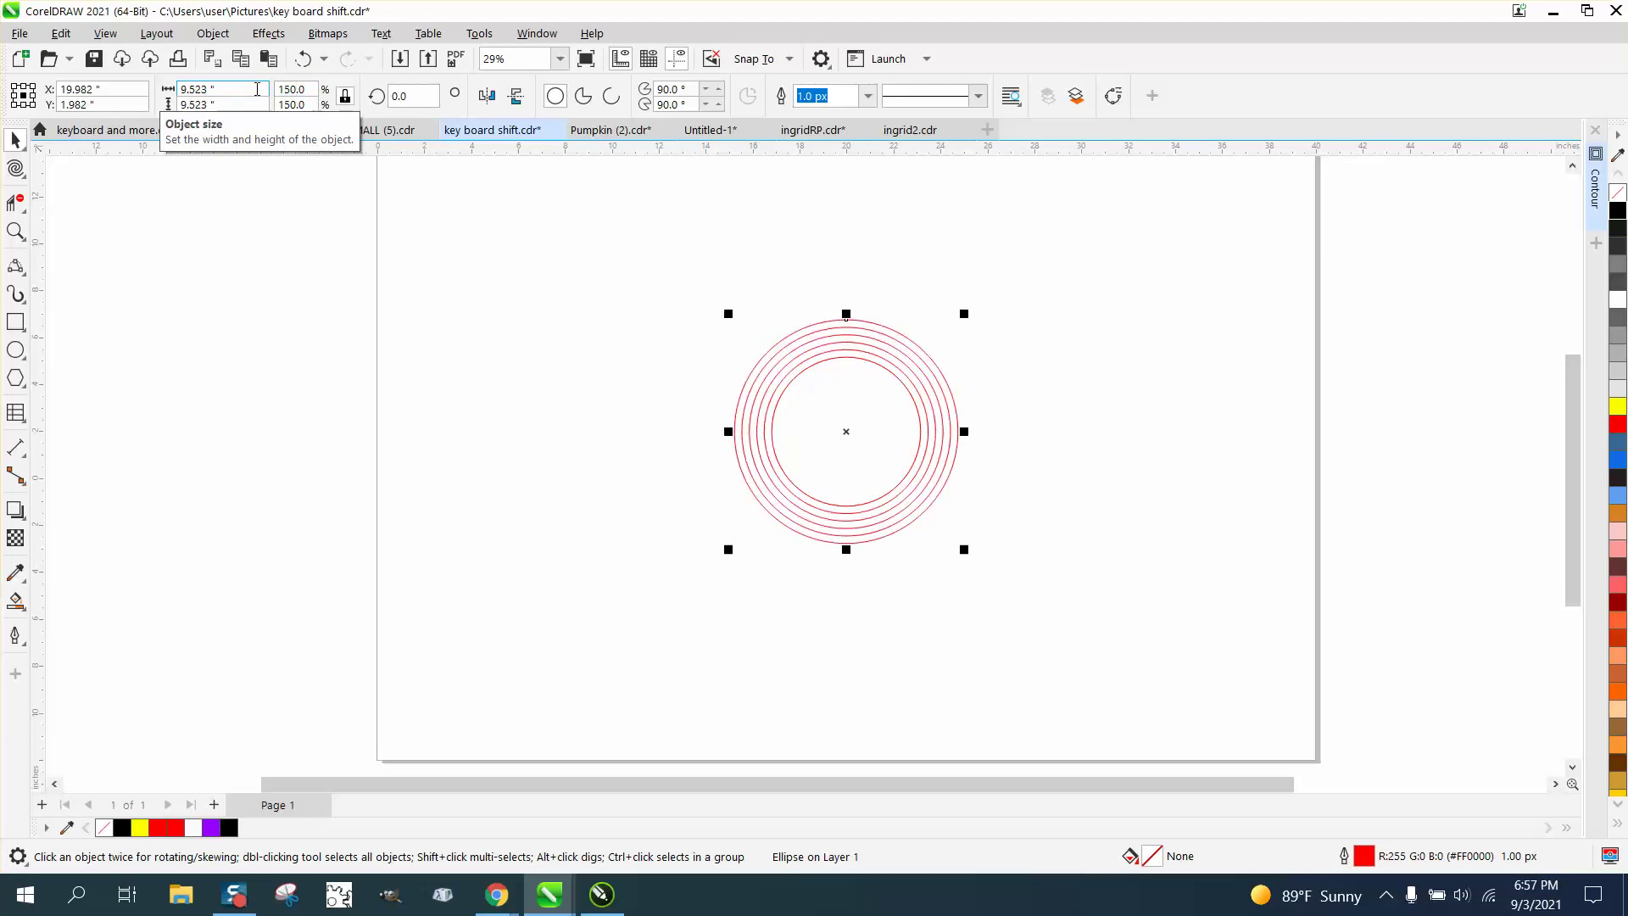
key(ctrl+r)
key(ctrl+r)
key(ctrl+r)
key(ctrl+r)
key(ctrl+r)
key(ctrl+r)
key(ctrl+r)
key(ctrl+r)
key(ctrl+r)
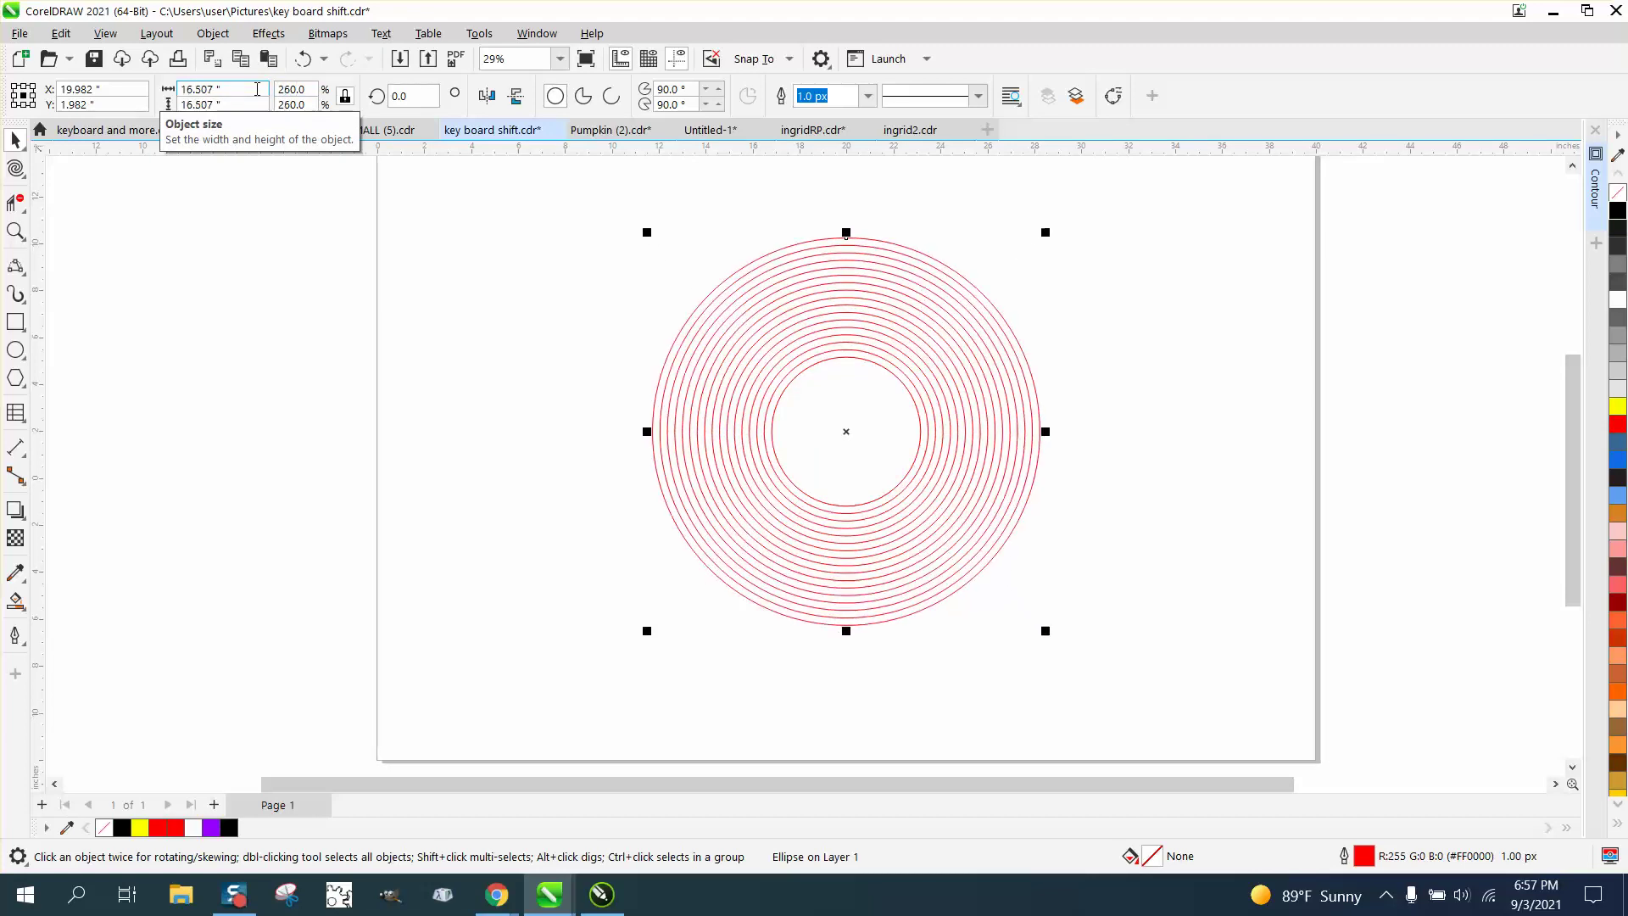
key(ctrl+r)
key(ctrl+r)
key(ctrl+r)
key(ctrl+r)
key(ctrl+r)
key(ctrl+r)
key(ctrl+r)
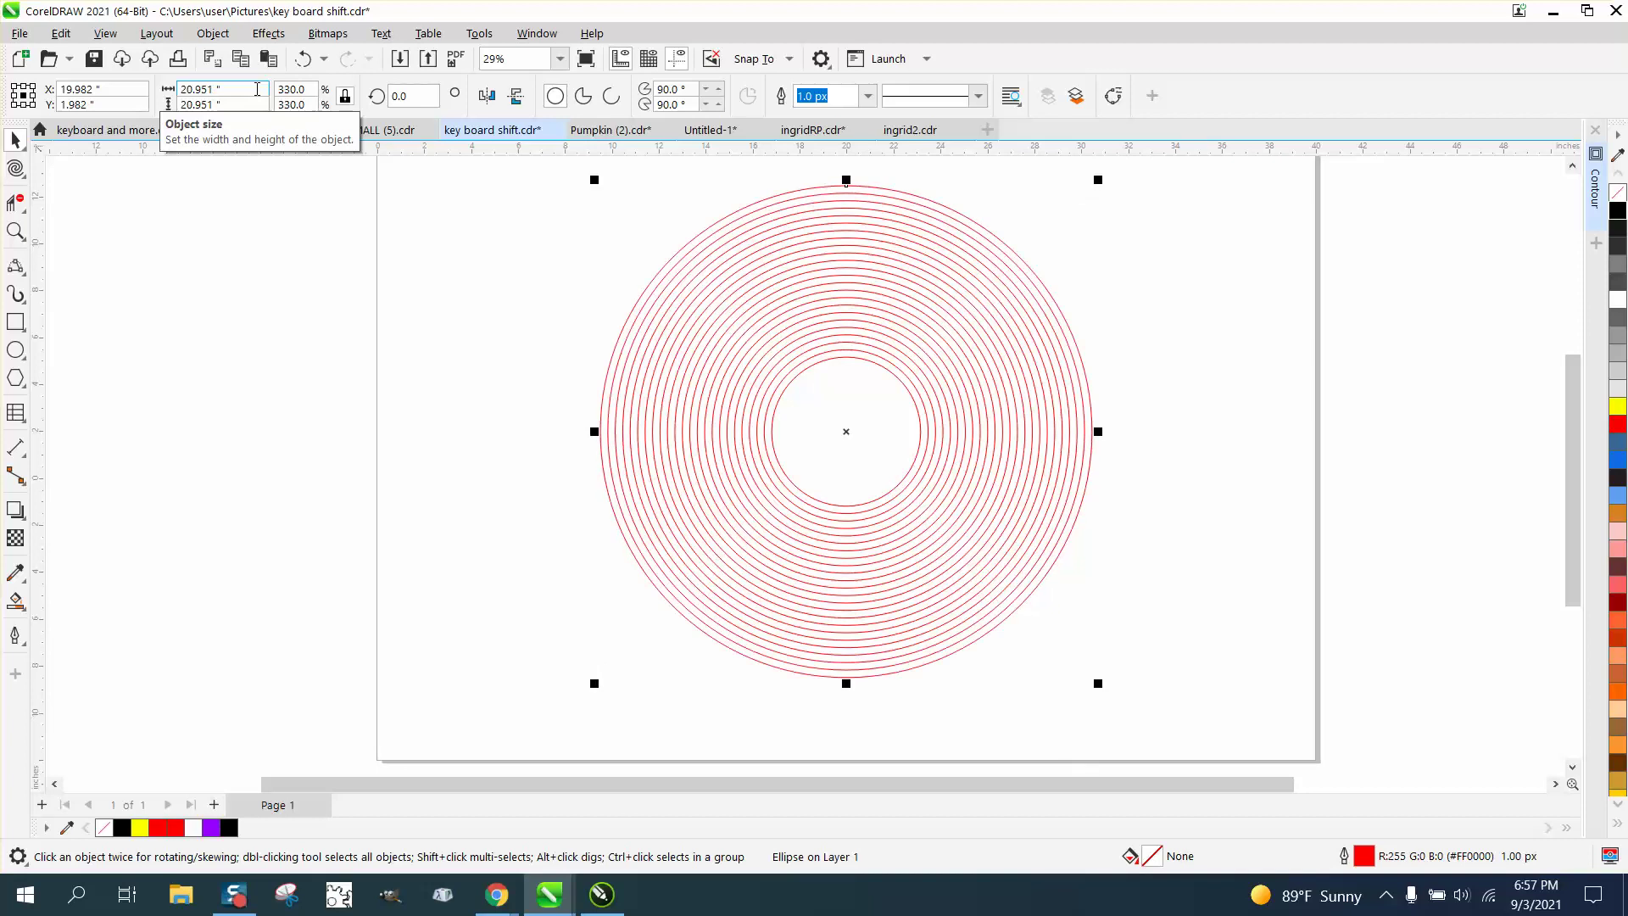
key(ctrl+r)
key(ctrl+r)
key(ctrl+r)
key(ctrl+r)
key(ctrl+r)
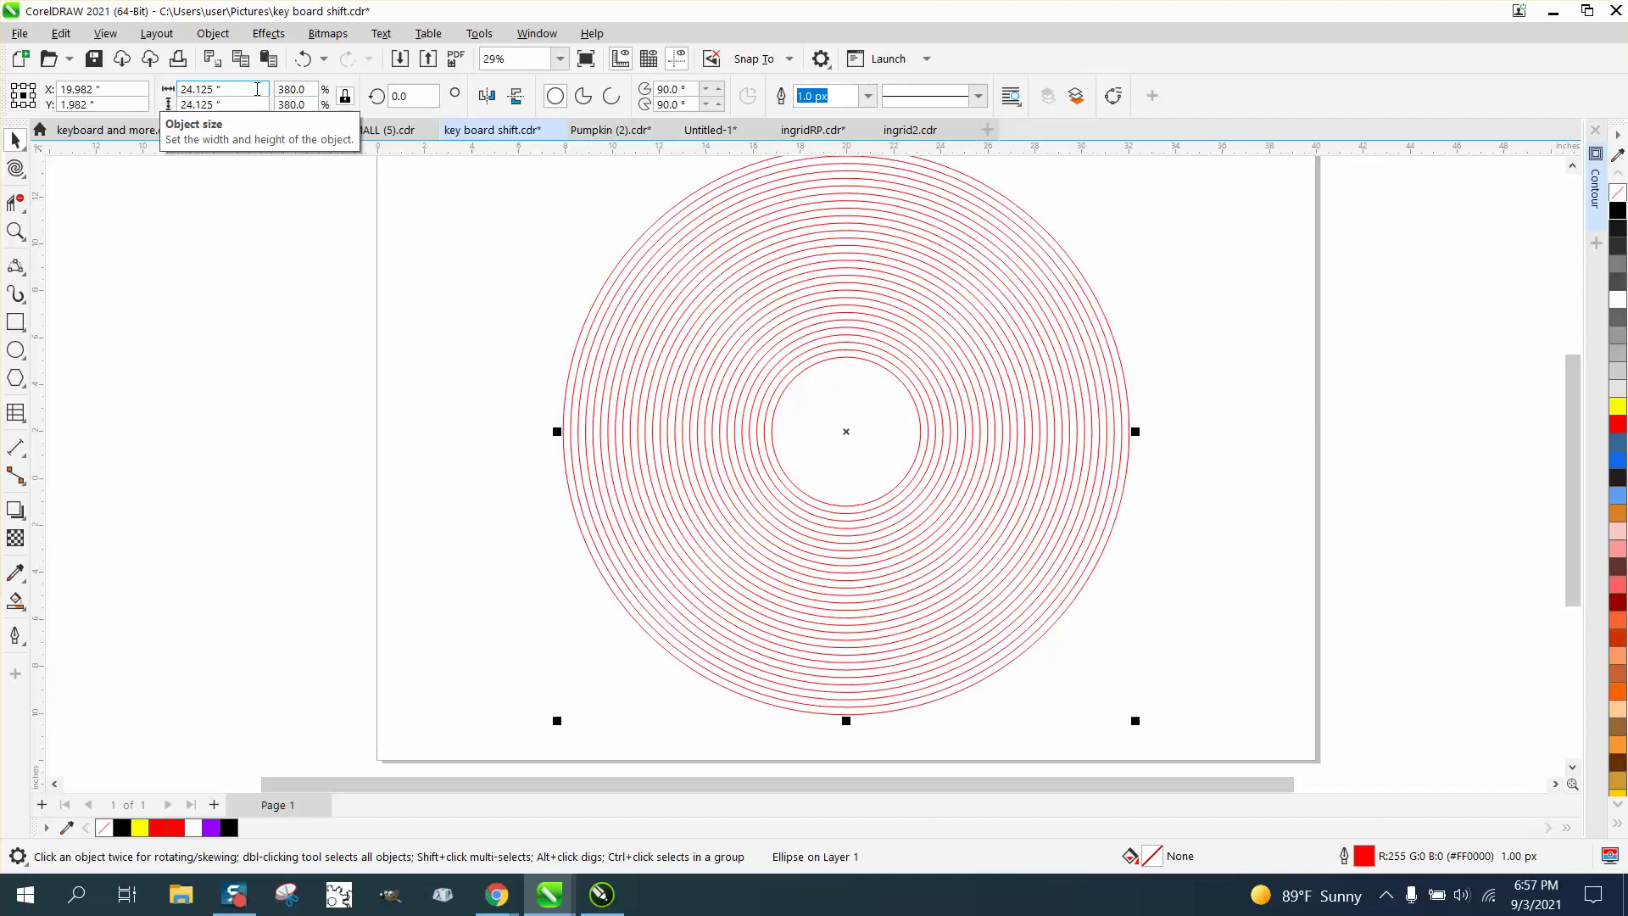
key(ctrl+r)
key(ctrl+r)
key(ctrl+r)
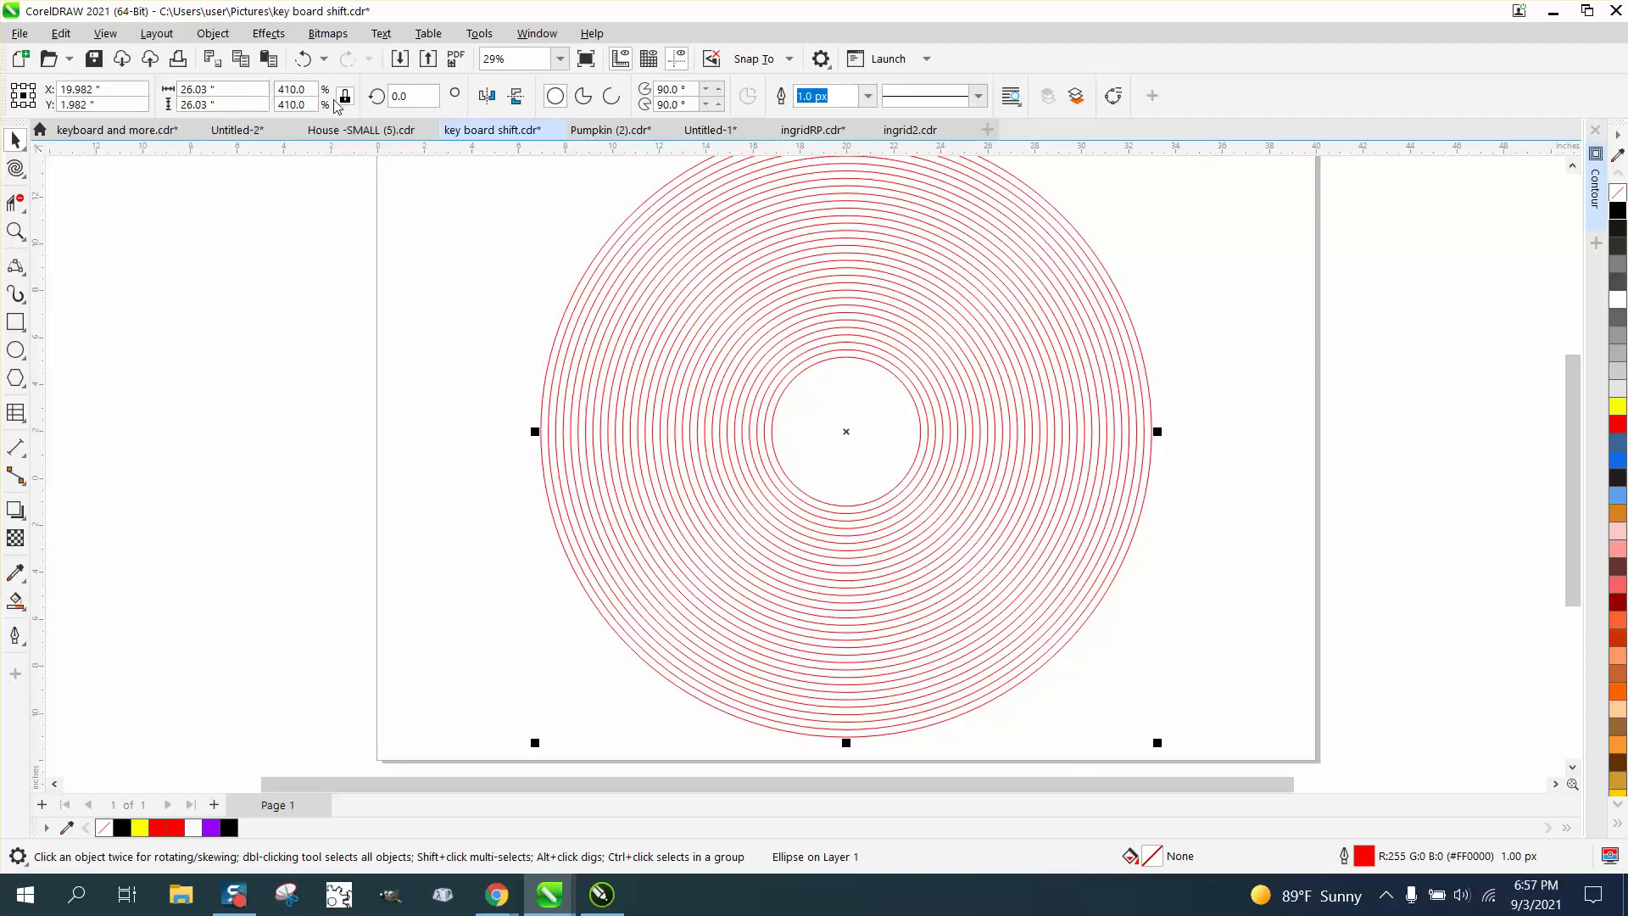
scroll(592, 329, down, 2)
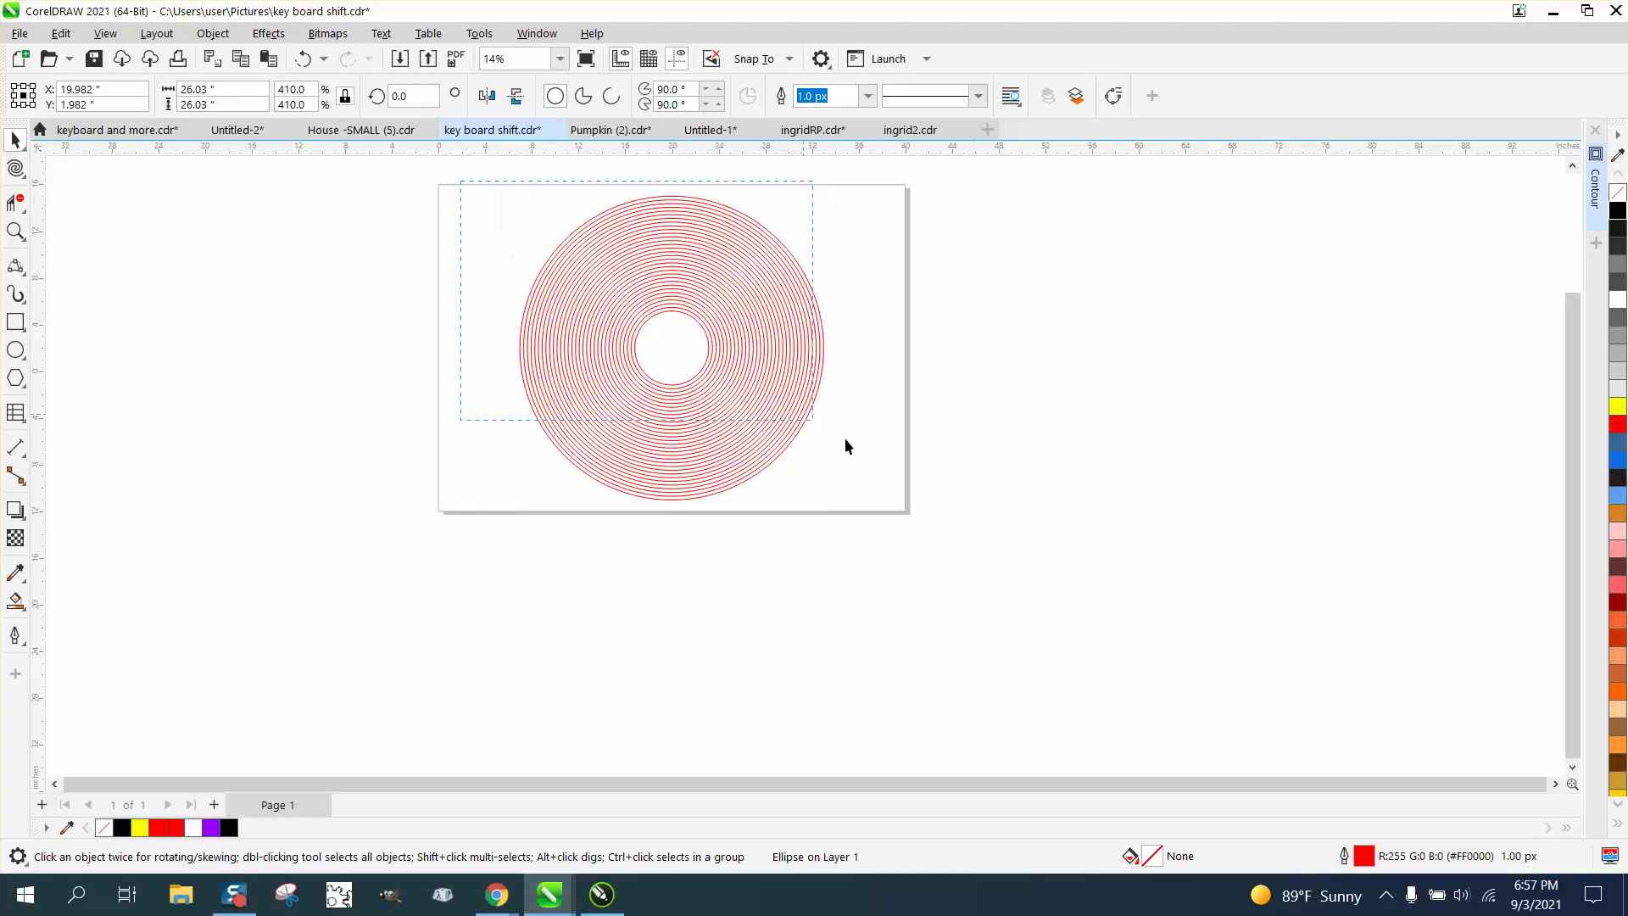
Delete the concentric circles, draw a new circle and zoom in on it.
drag(460, 191, 967, 536)
key(Delete)
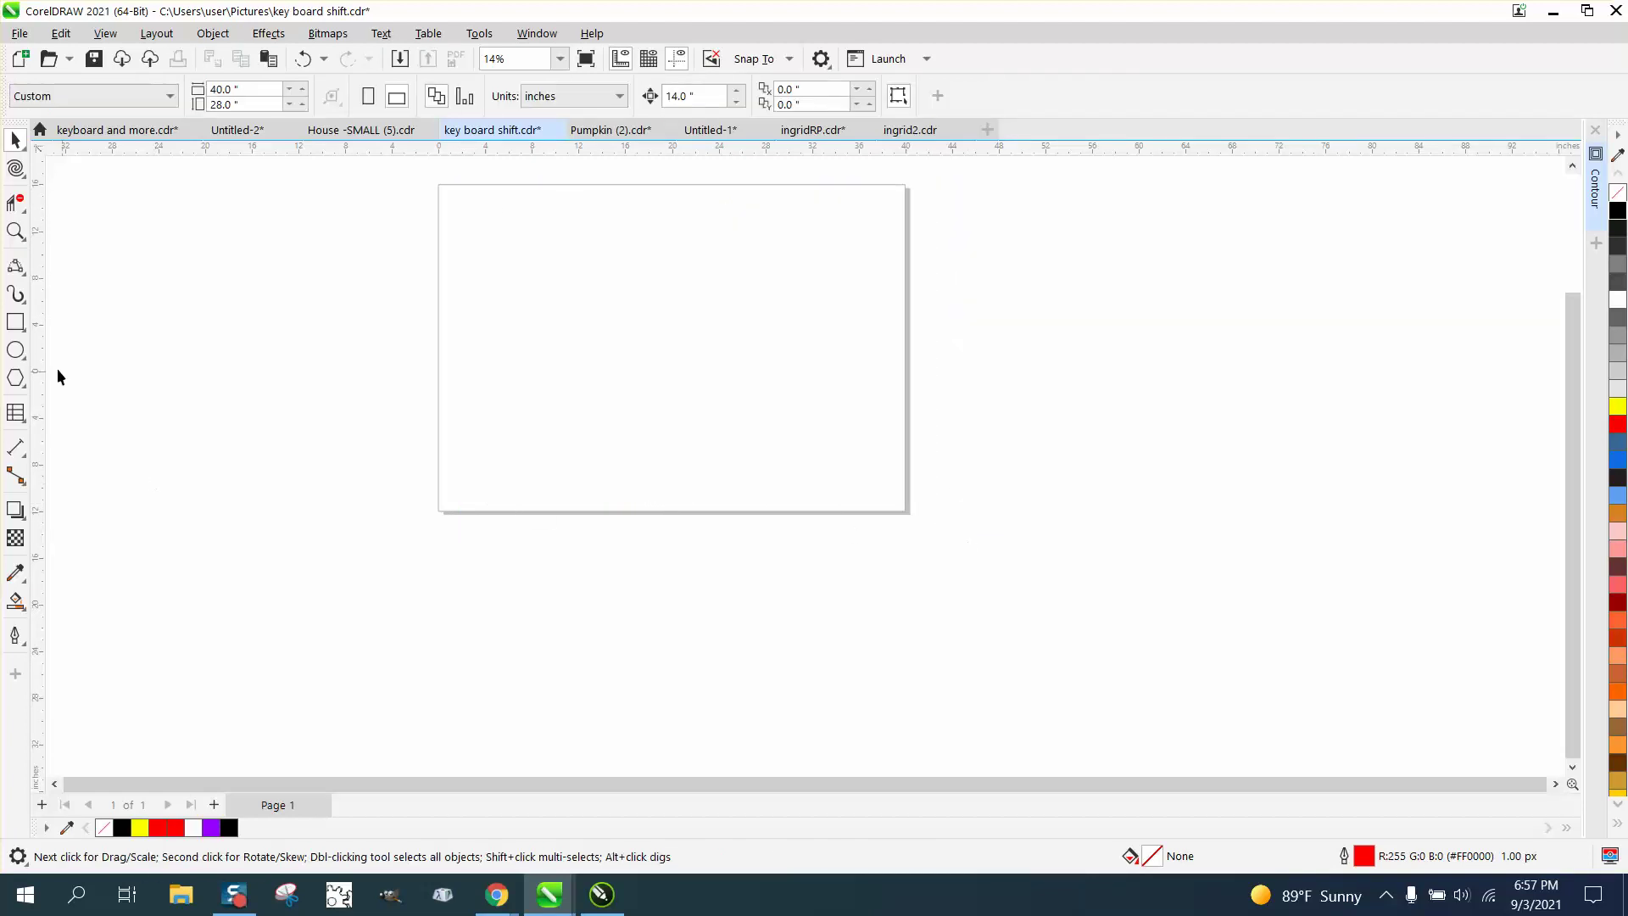
click(17, 351)
drag(726, 298, 600, 421)
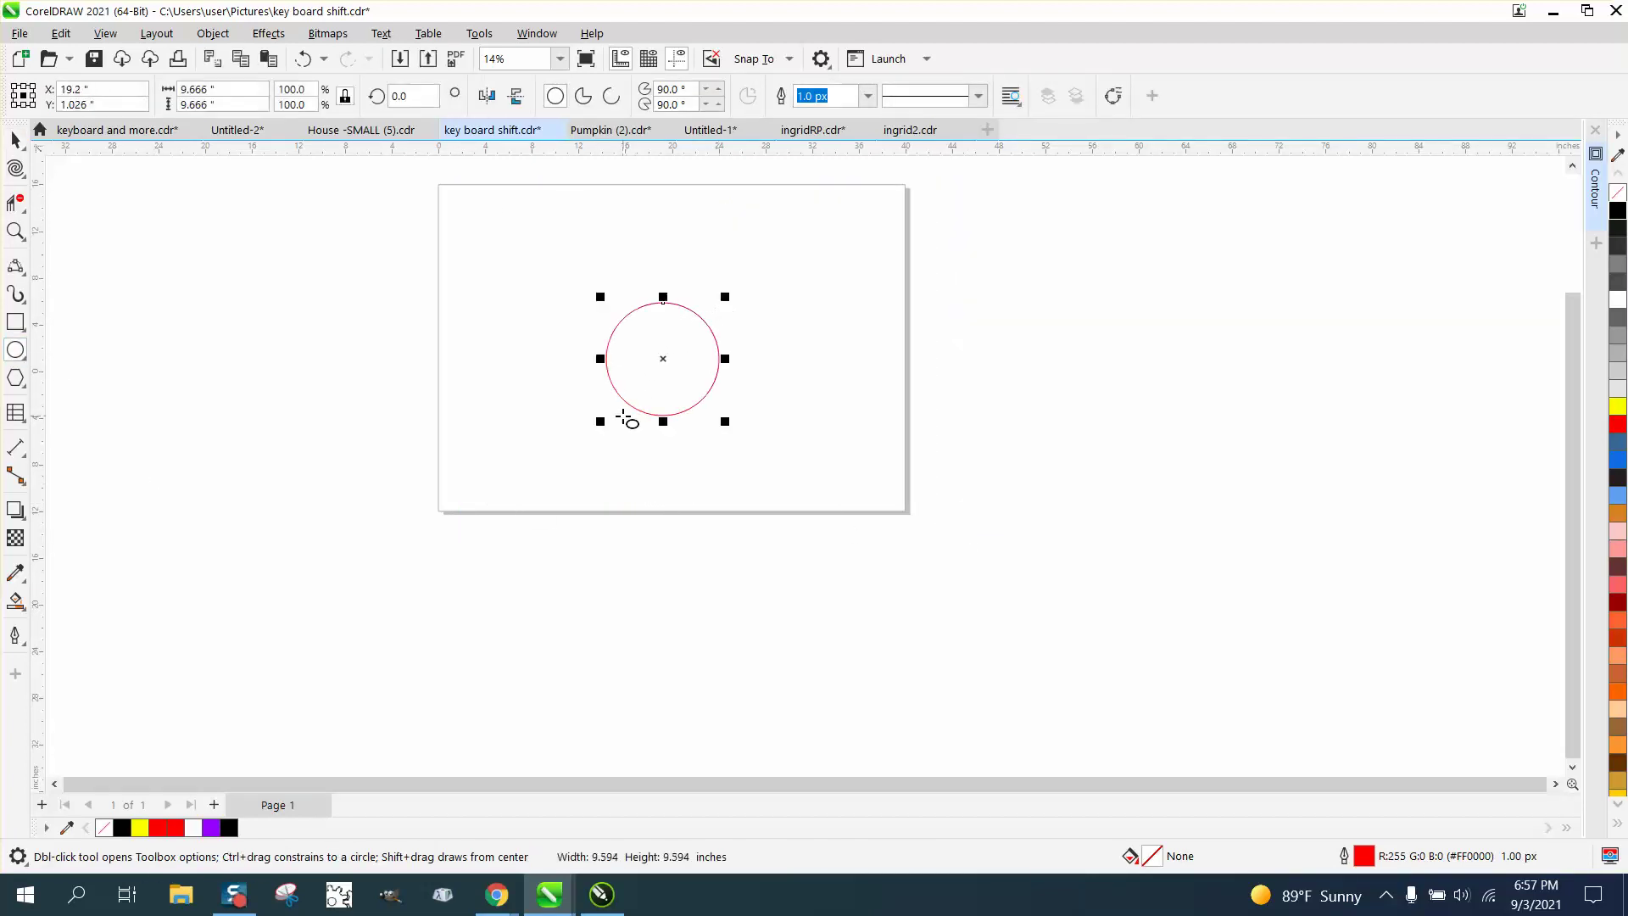
click(17, 235)
click(478, 240)
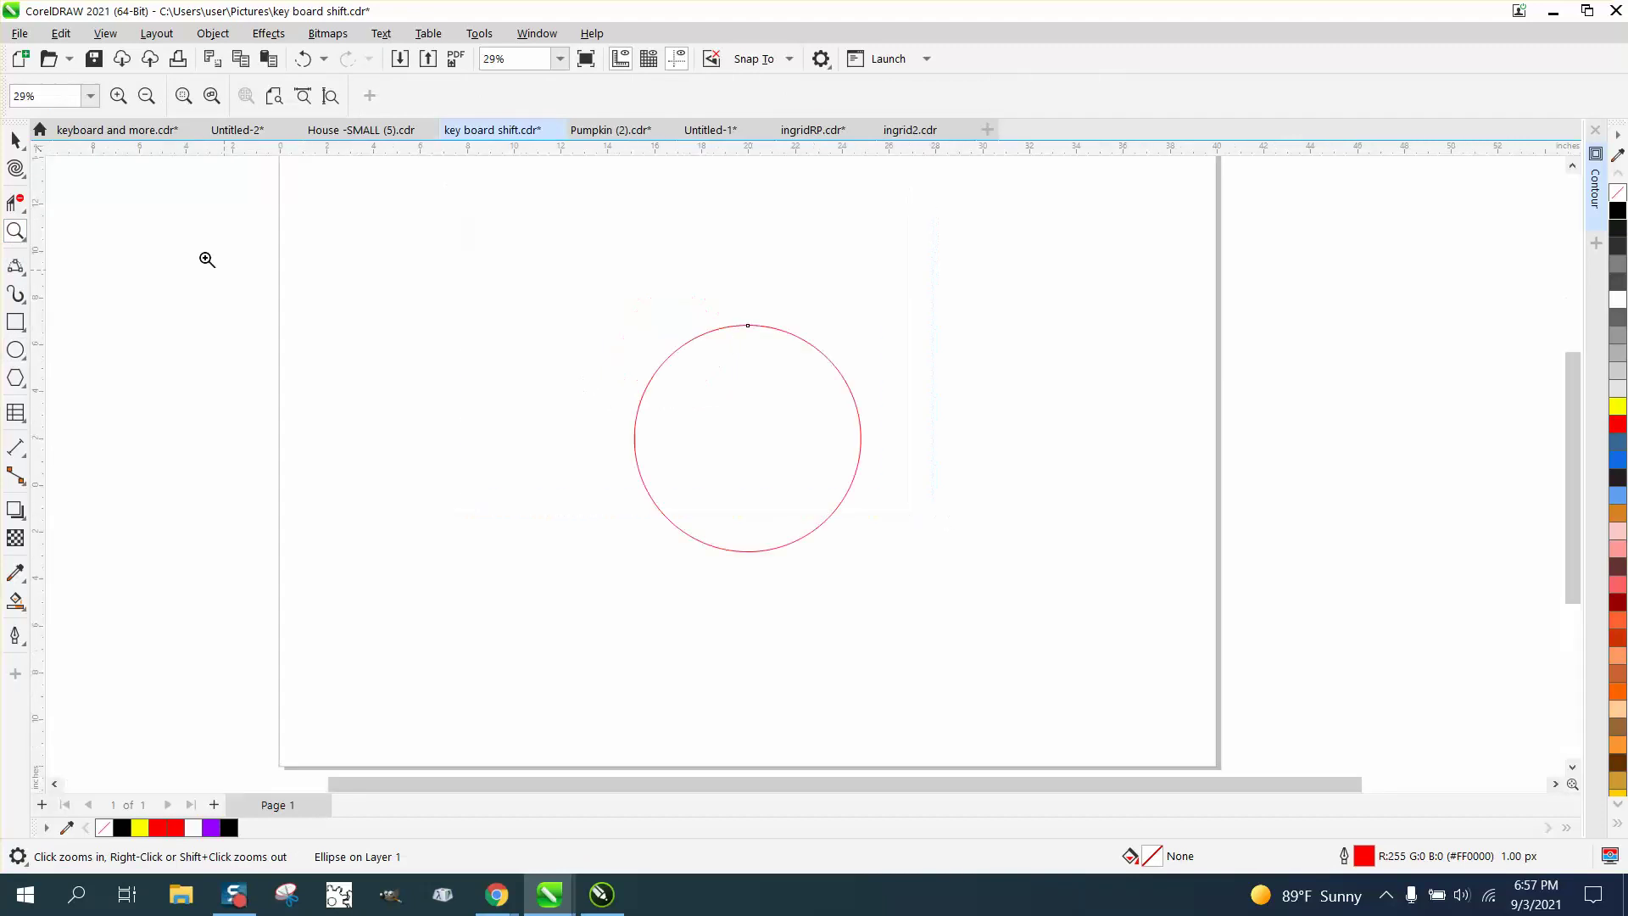
click(17, 141)
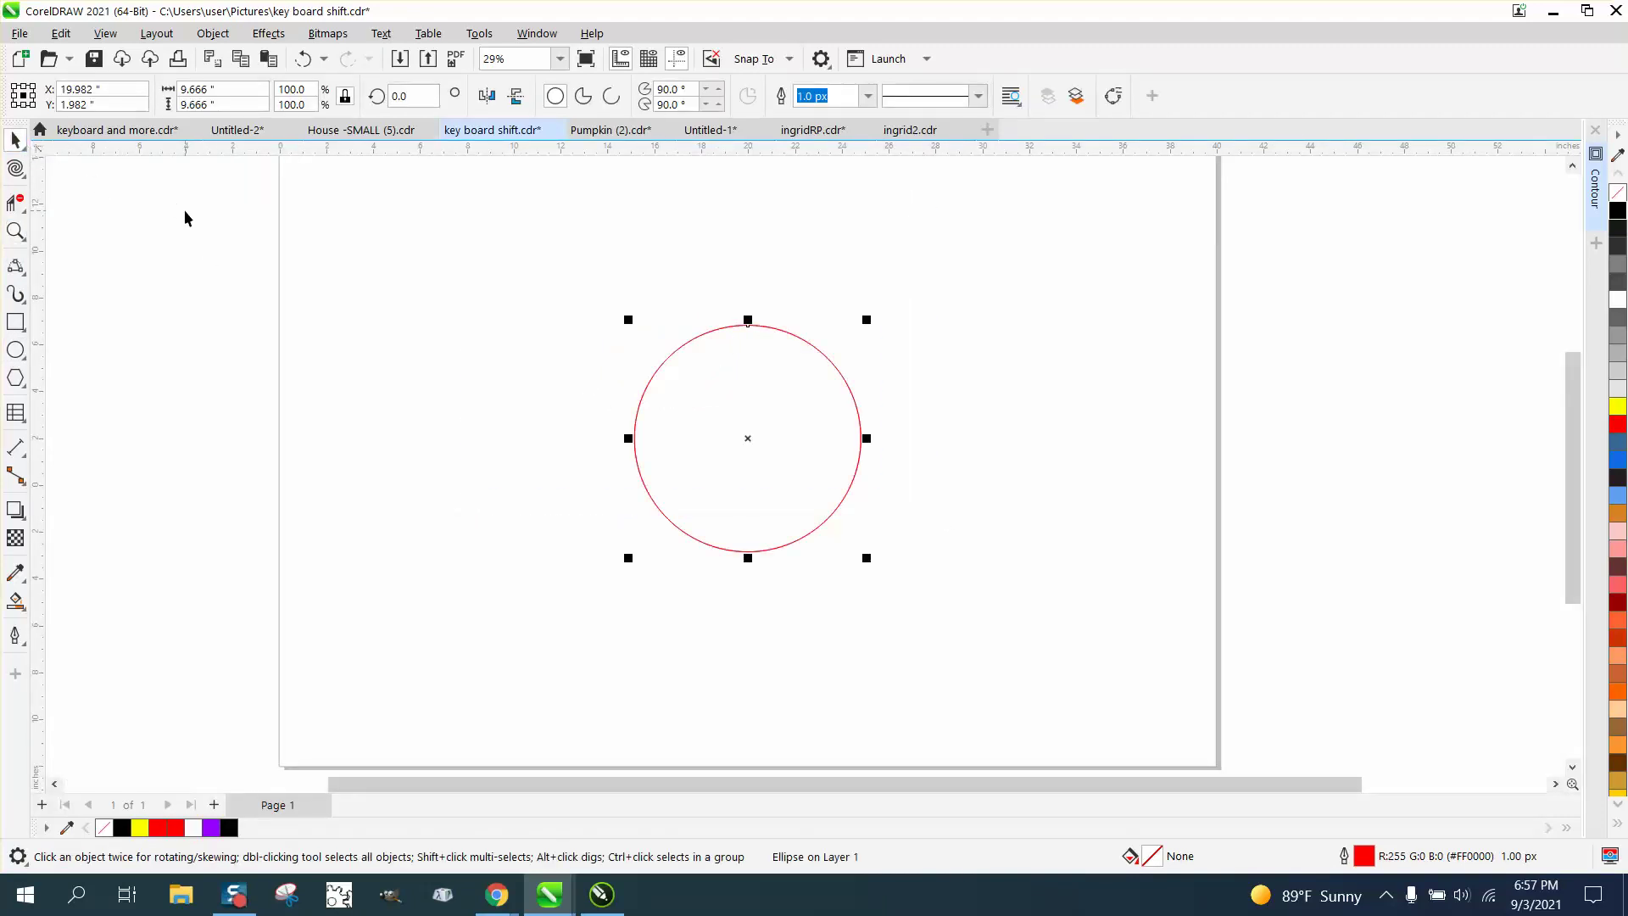
Scale the circle 110% wide by 105% tall, repeat twice, then undo the last copy.
double_click(291, 90)
text(110)
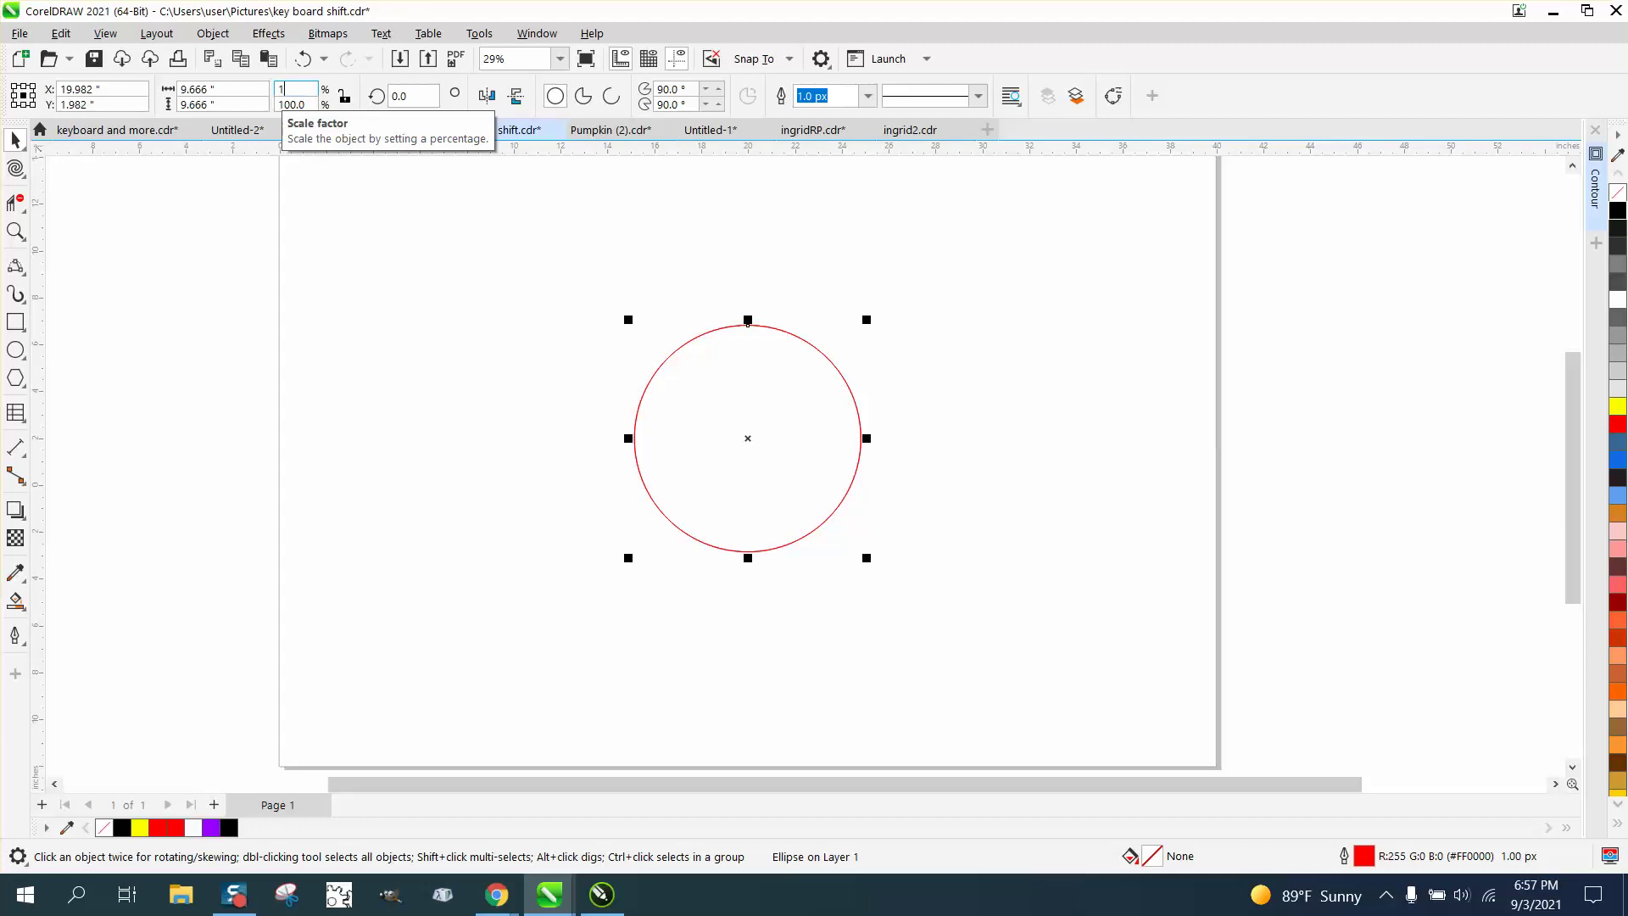
double_click(295, 104)
text(105)
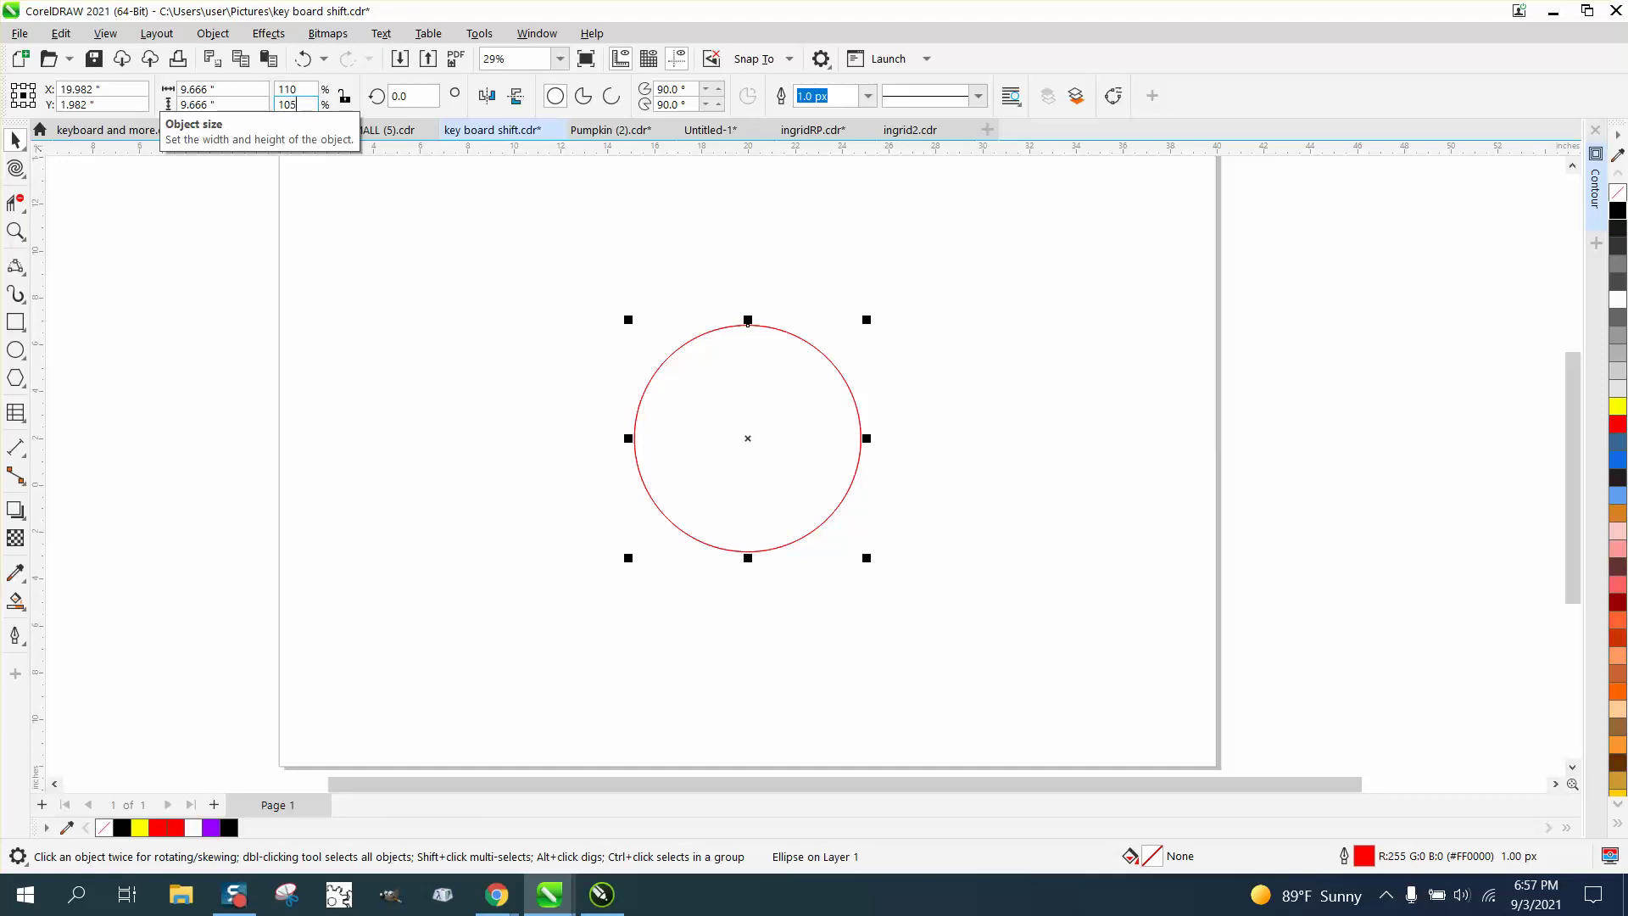
key(Return)
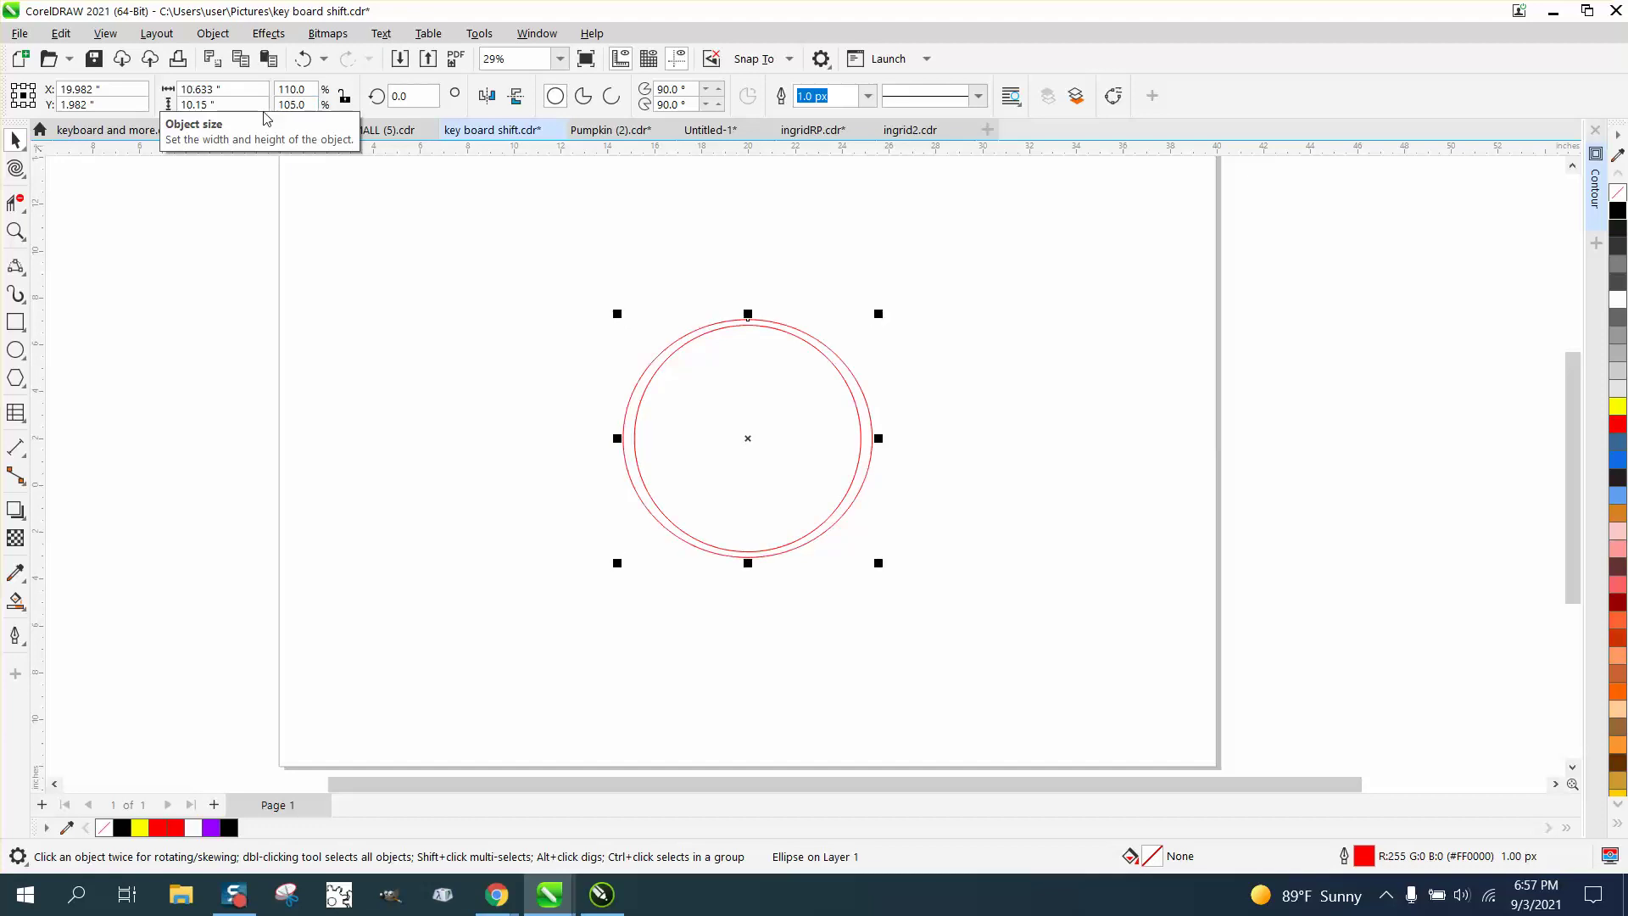
key(ctrl+r)
key(ctrl+r)
key(ctrl+r)
key(ctrl+r)
key(ctrl+r)
key(ctrl+r)
key(ctrl+r)
key(ctrl+r)
key(ctrl+r)
key(ctrl+r)
key(ctrl+r)
key(ctrl+r)
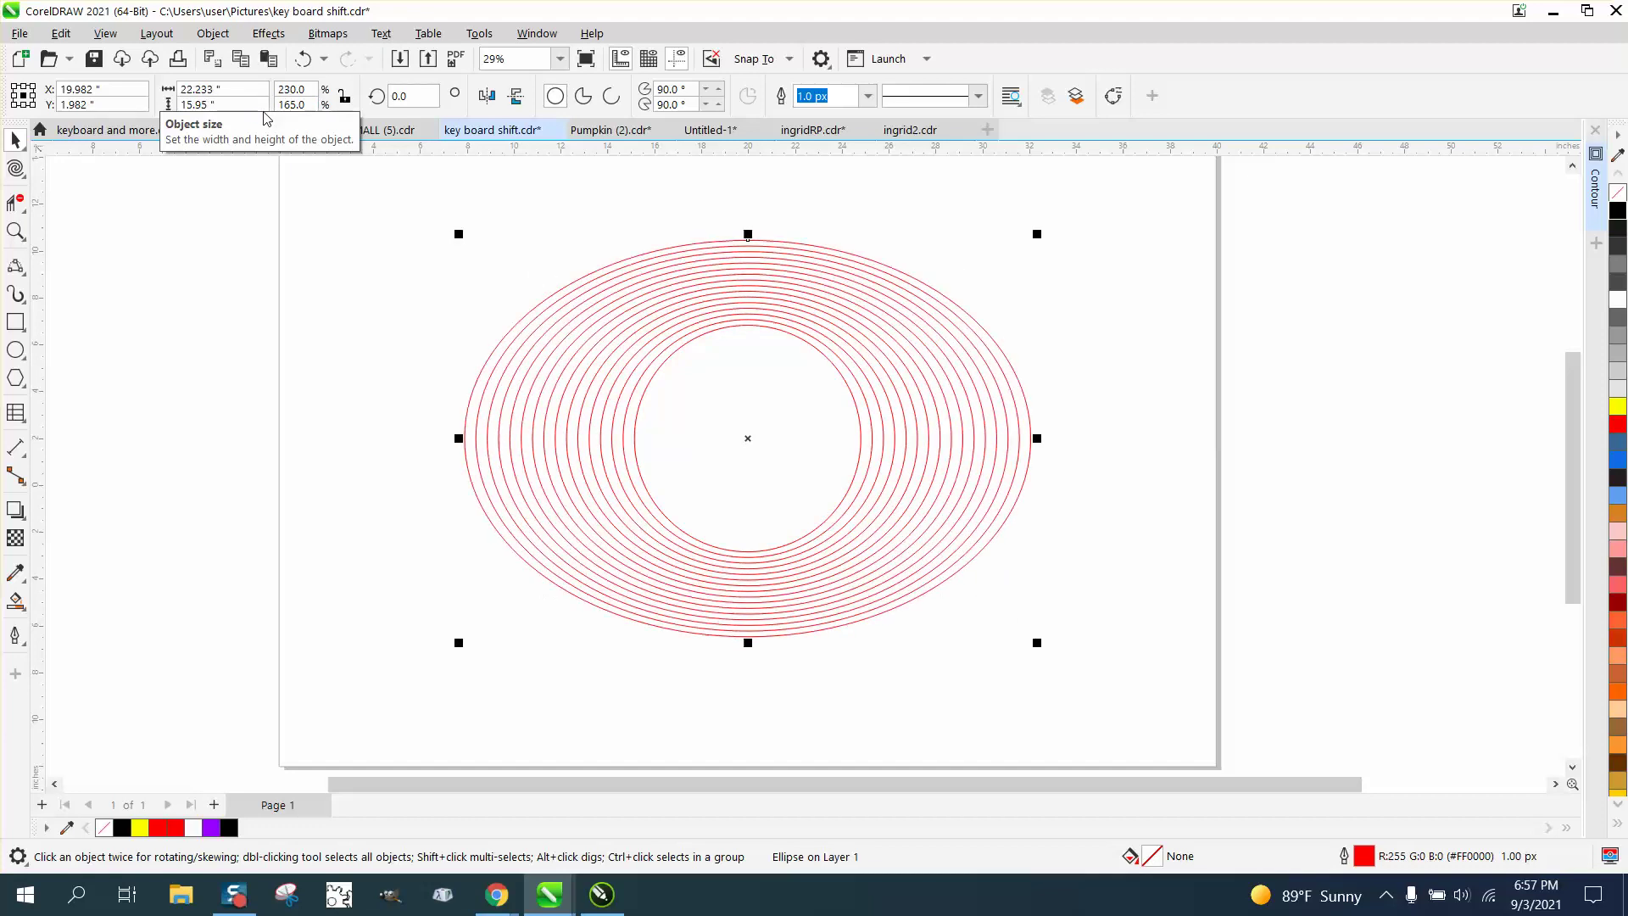
key(ctrl+r)
key(ctrl+r)
key(ctrl+r)
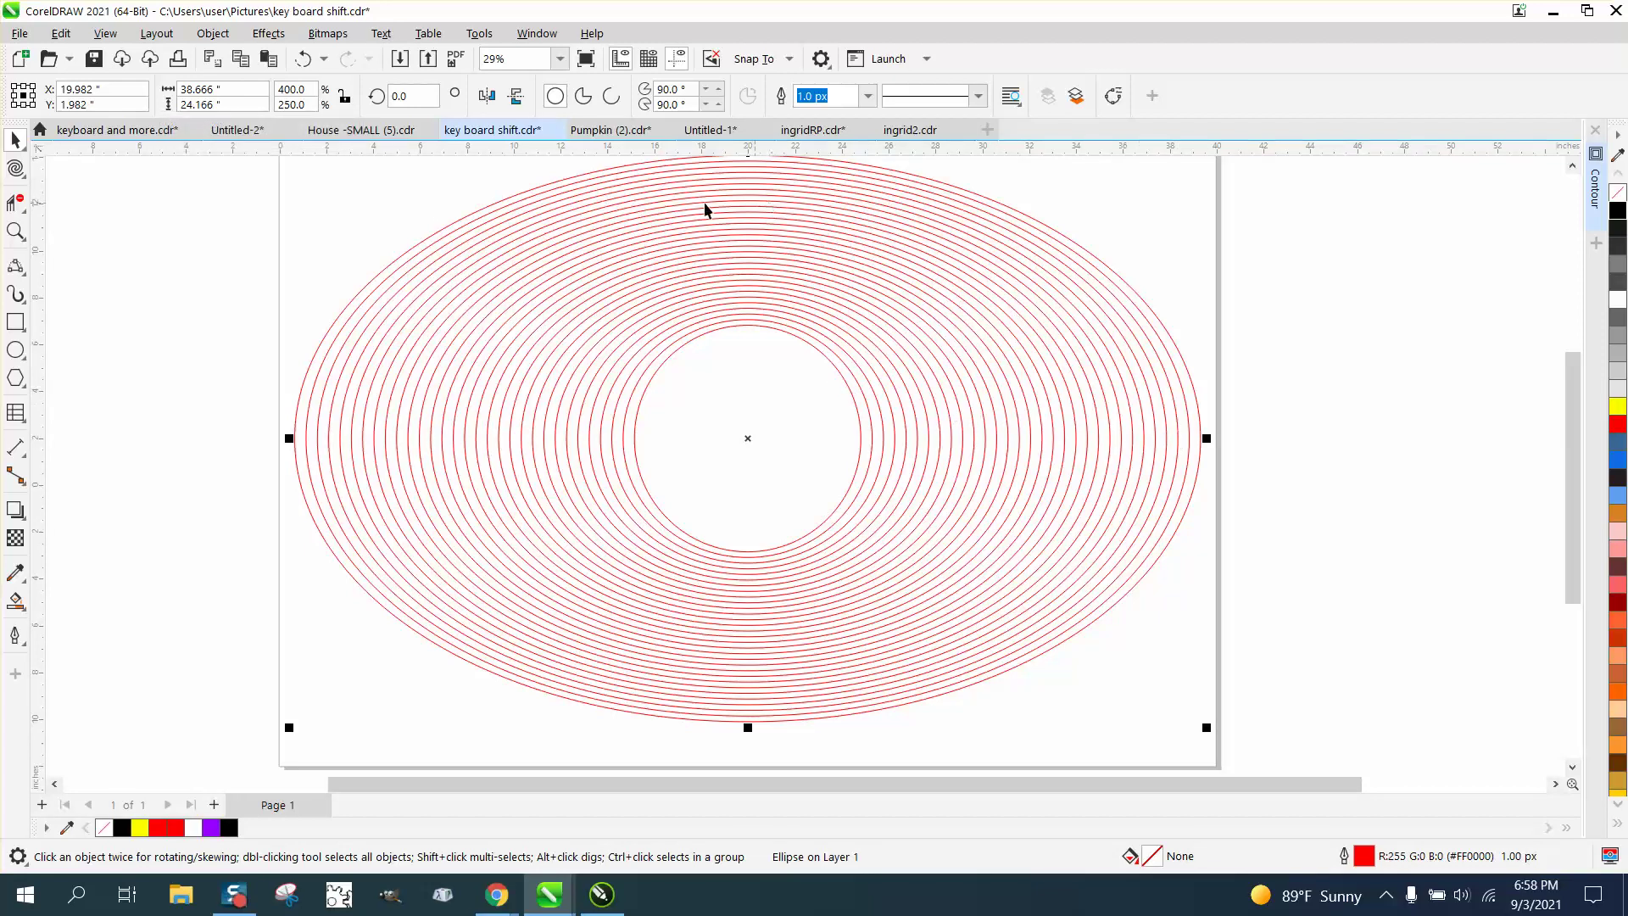
click(304, 60)
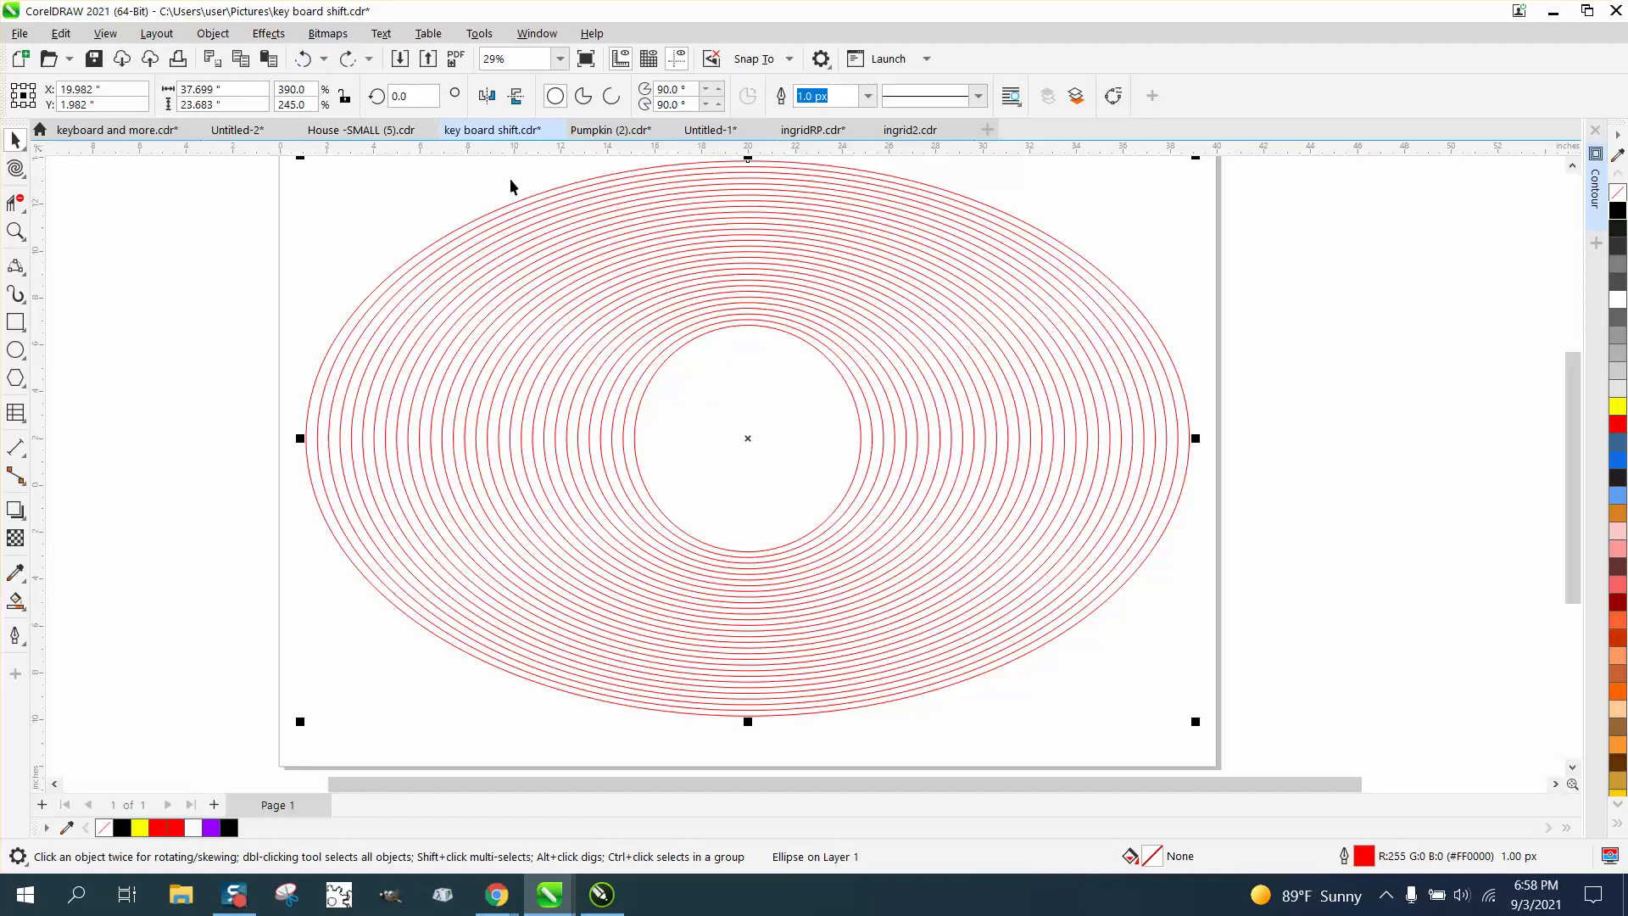
scroll(511, 178, down, 1)
Delete the whole trial set of ellipse rings, leaving the page empty.
drag(327, 169, 1093, 540)
key(Delete)
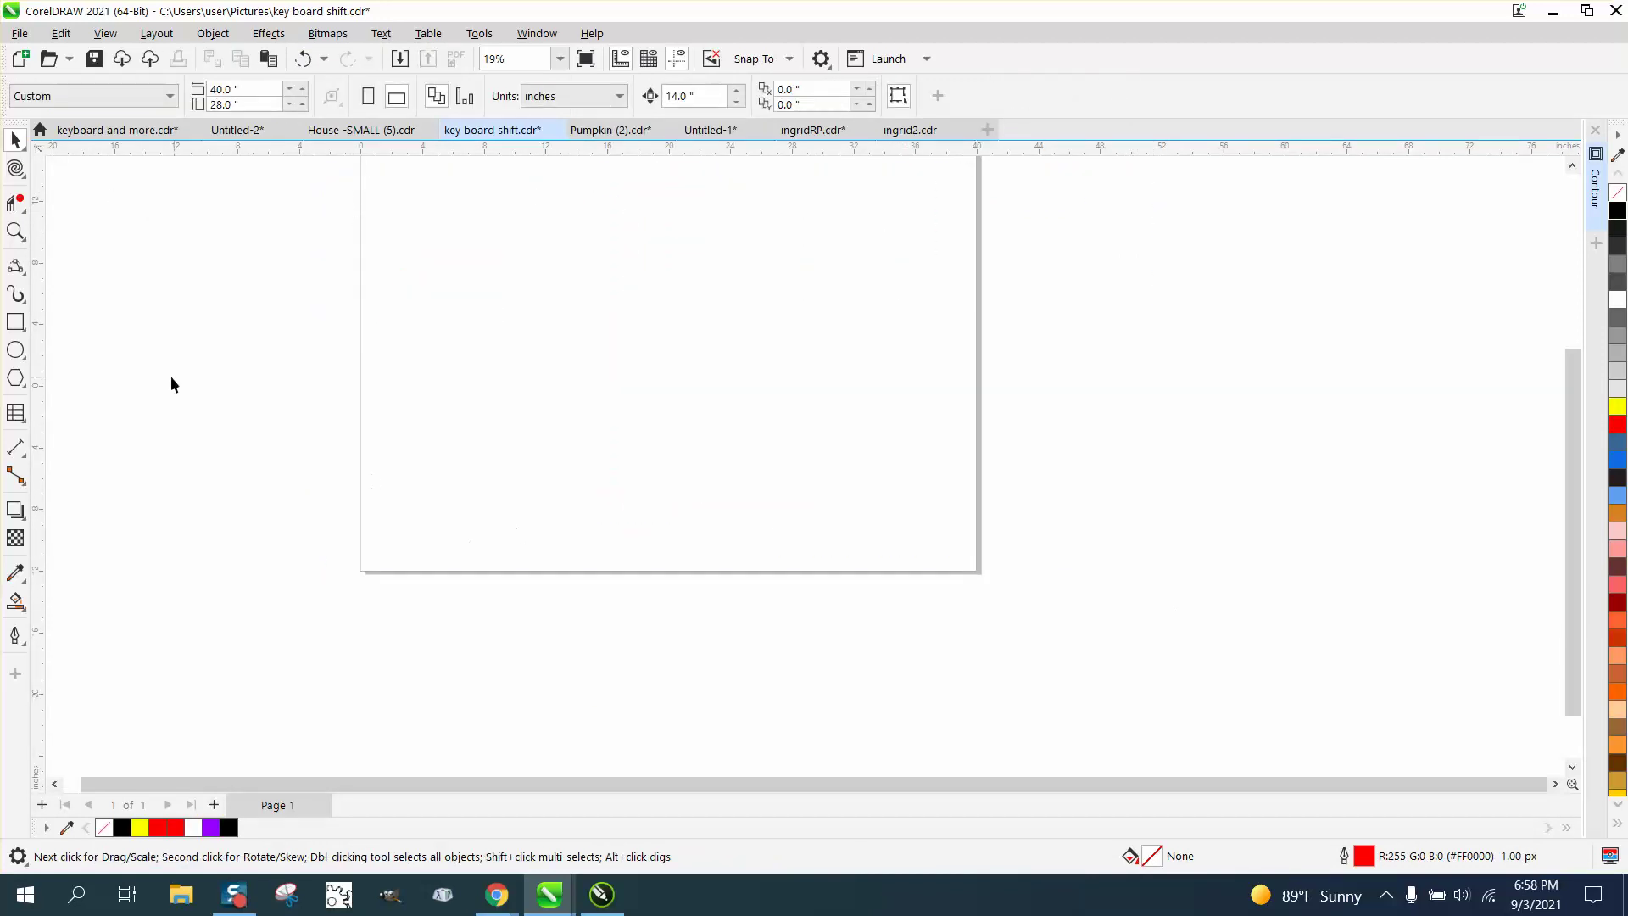
Draw a new circle and stretch it to 110% width via the scale fields.
click(17, 352)
drag(803, 296, 606, 494)
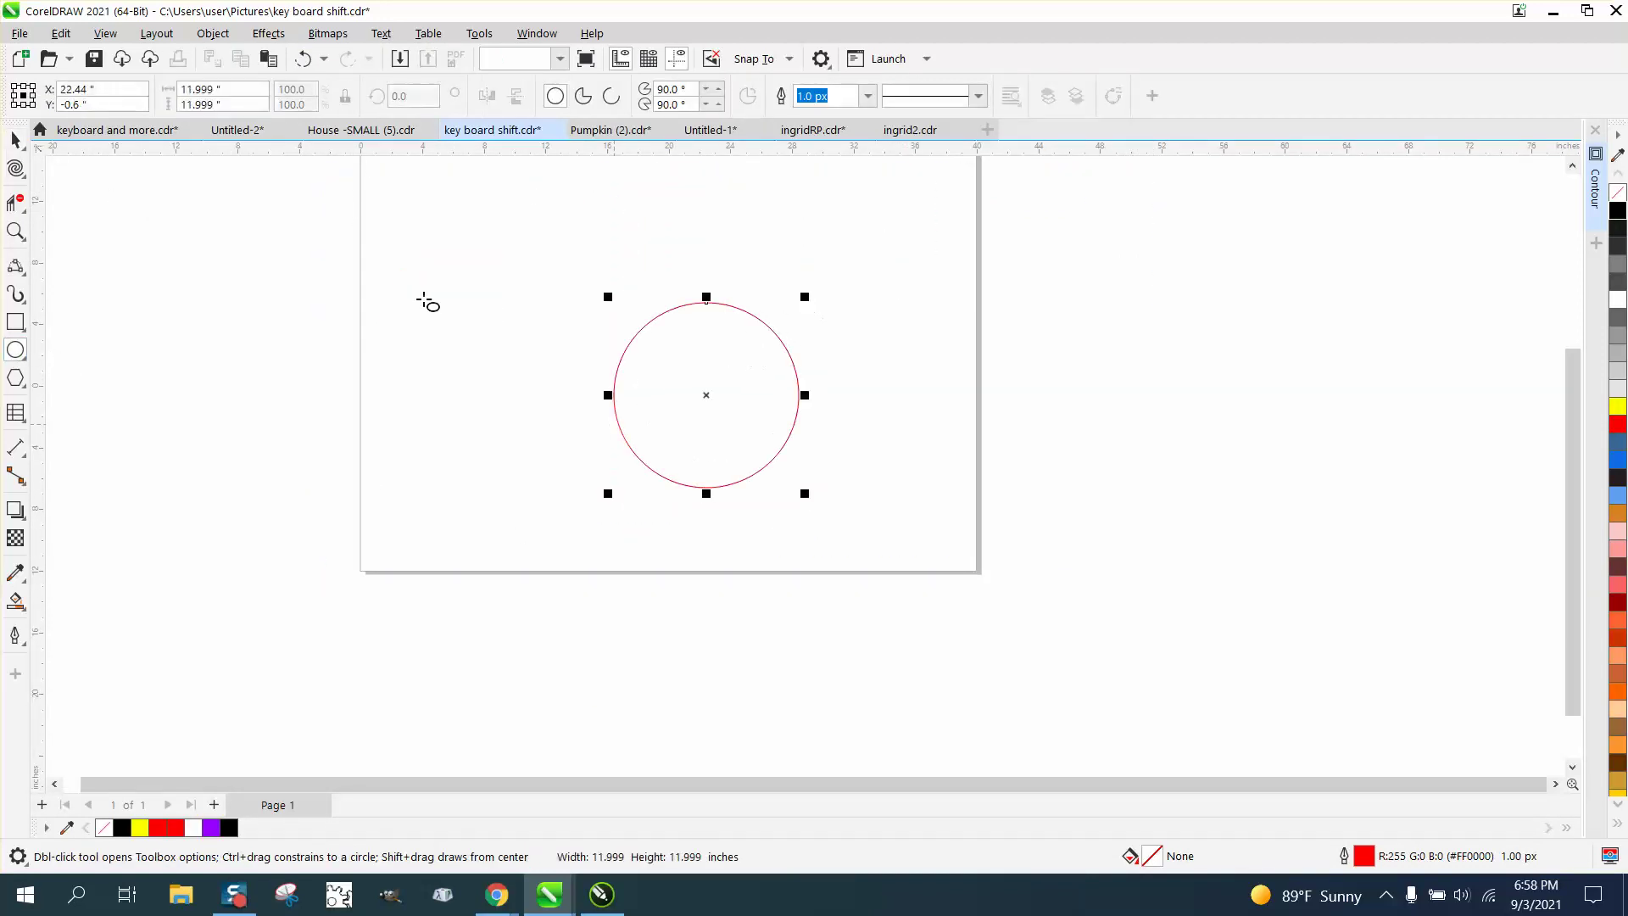
double_click(294, 104)
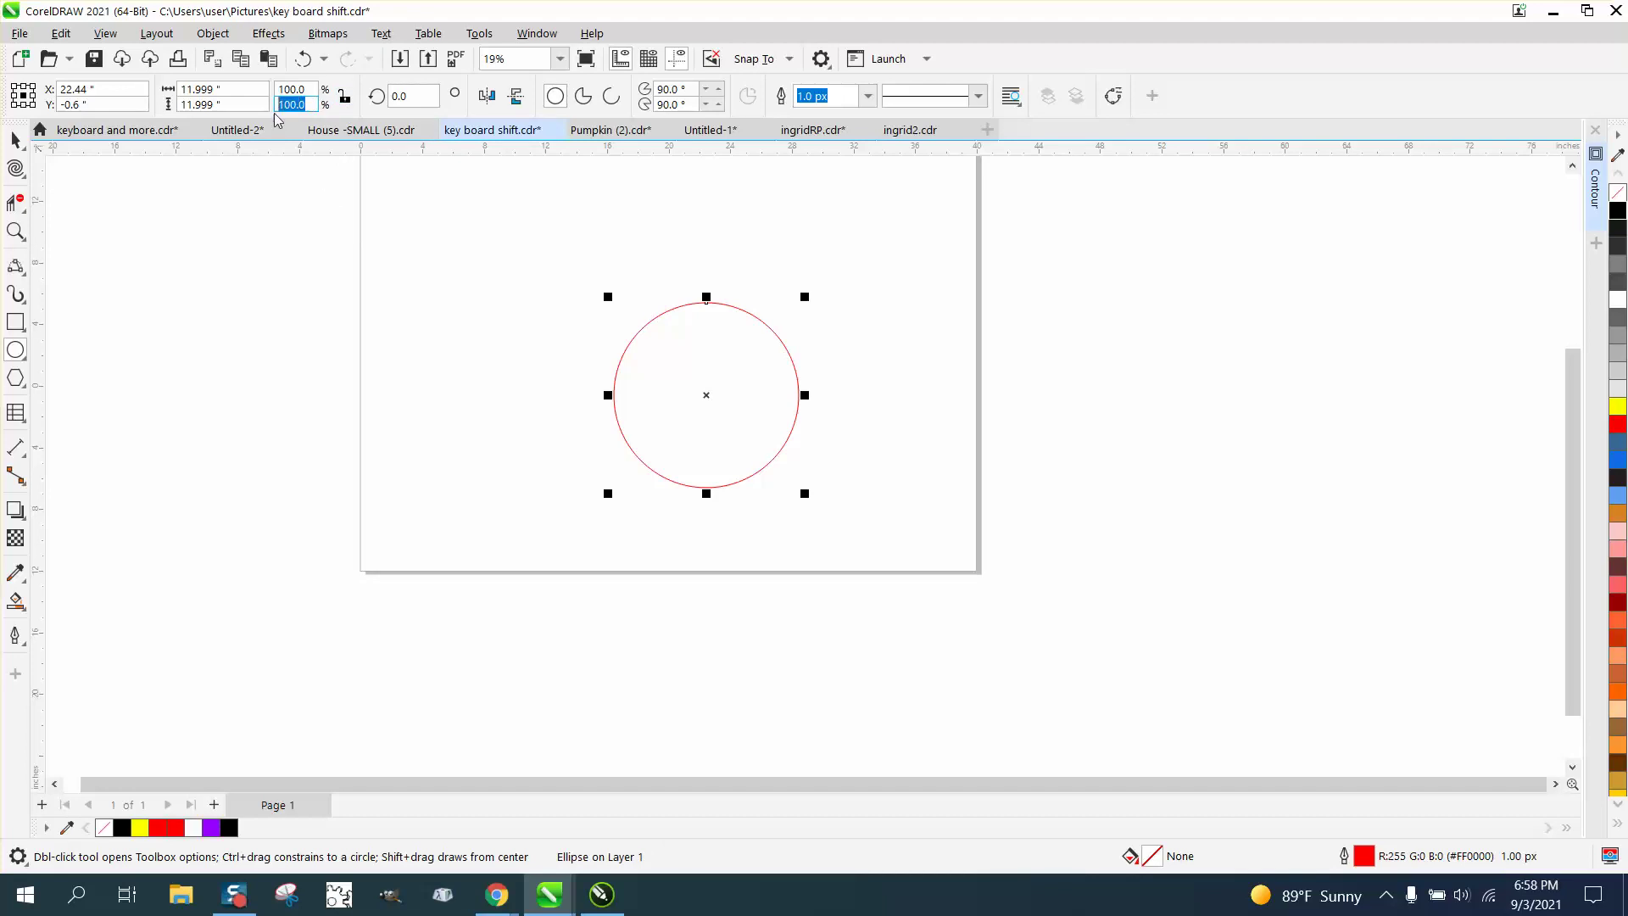
text(101)
double_click(293, 89)
text(1)
key(Return)
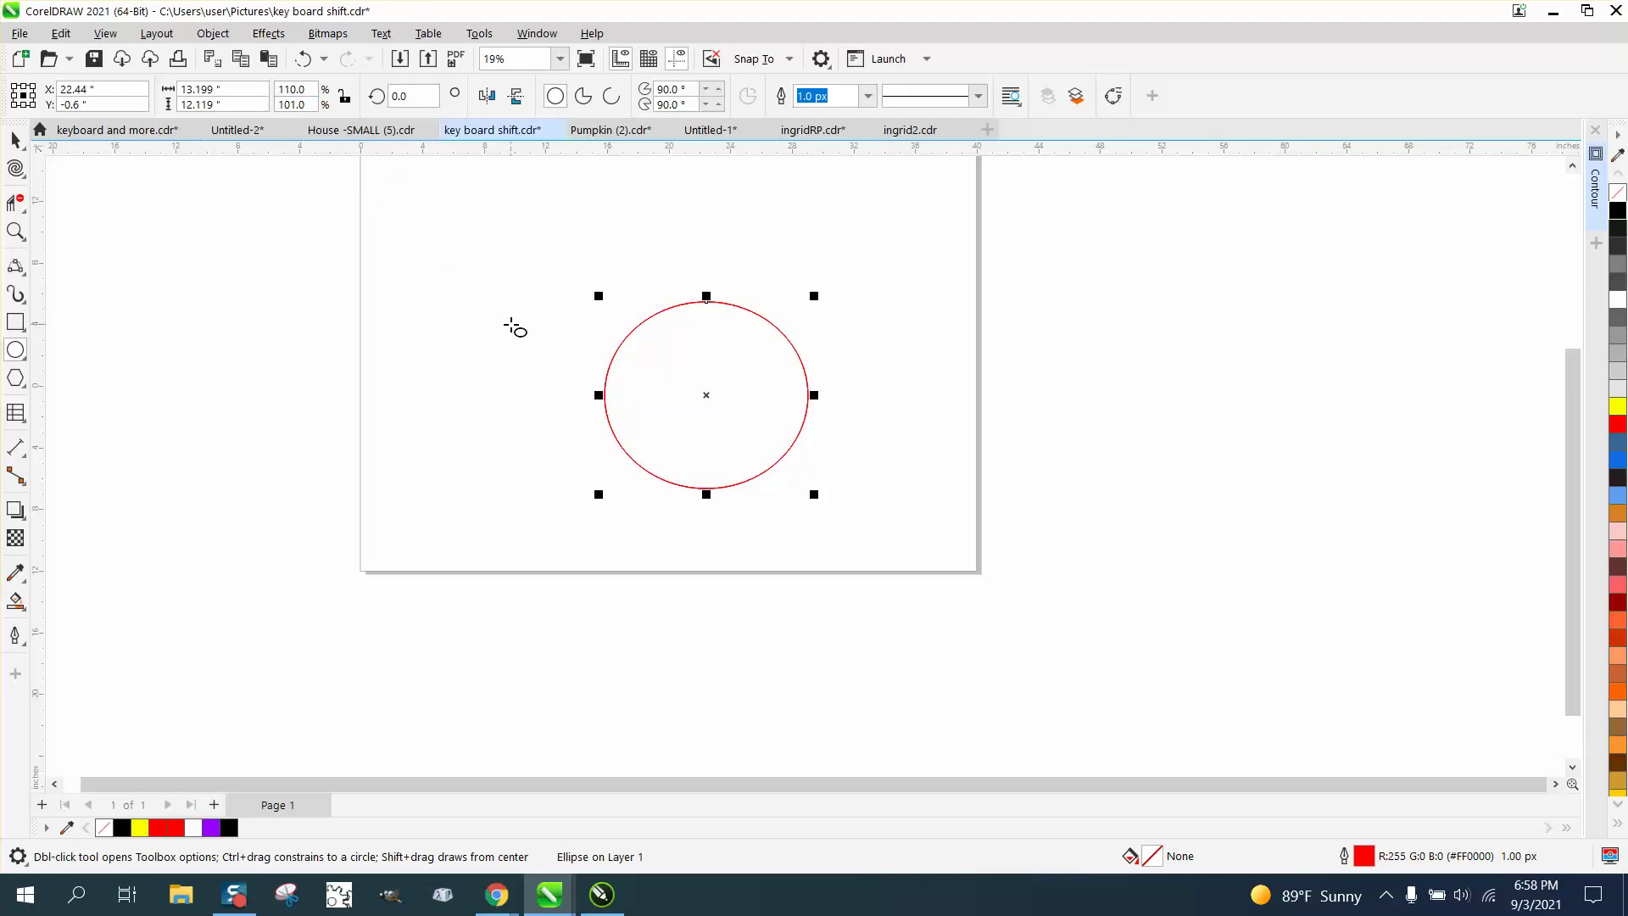
Deselect, then marquee-select all the ellipses and delete them.
key(Escape)
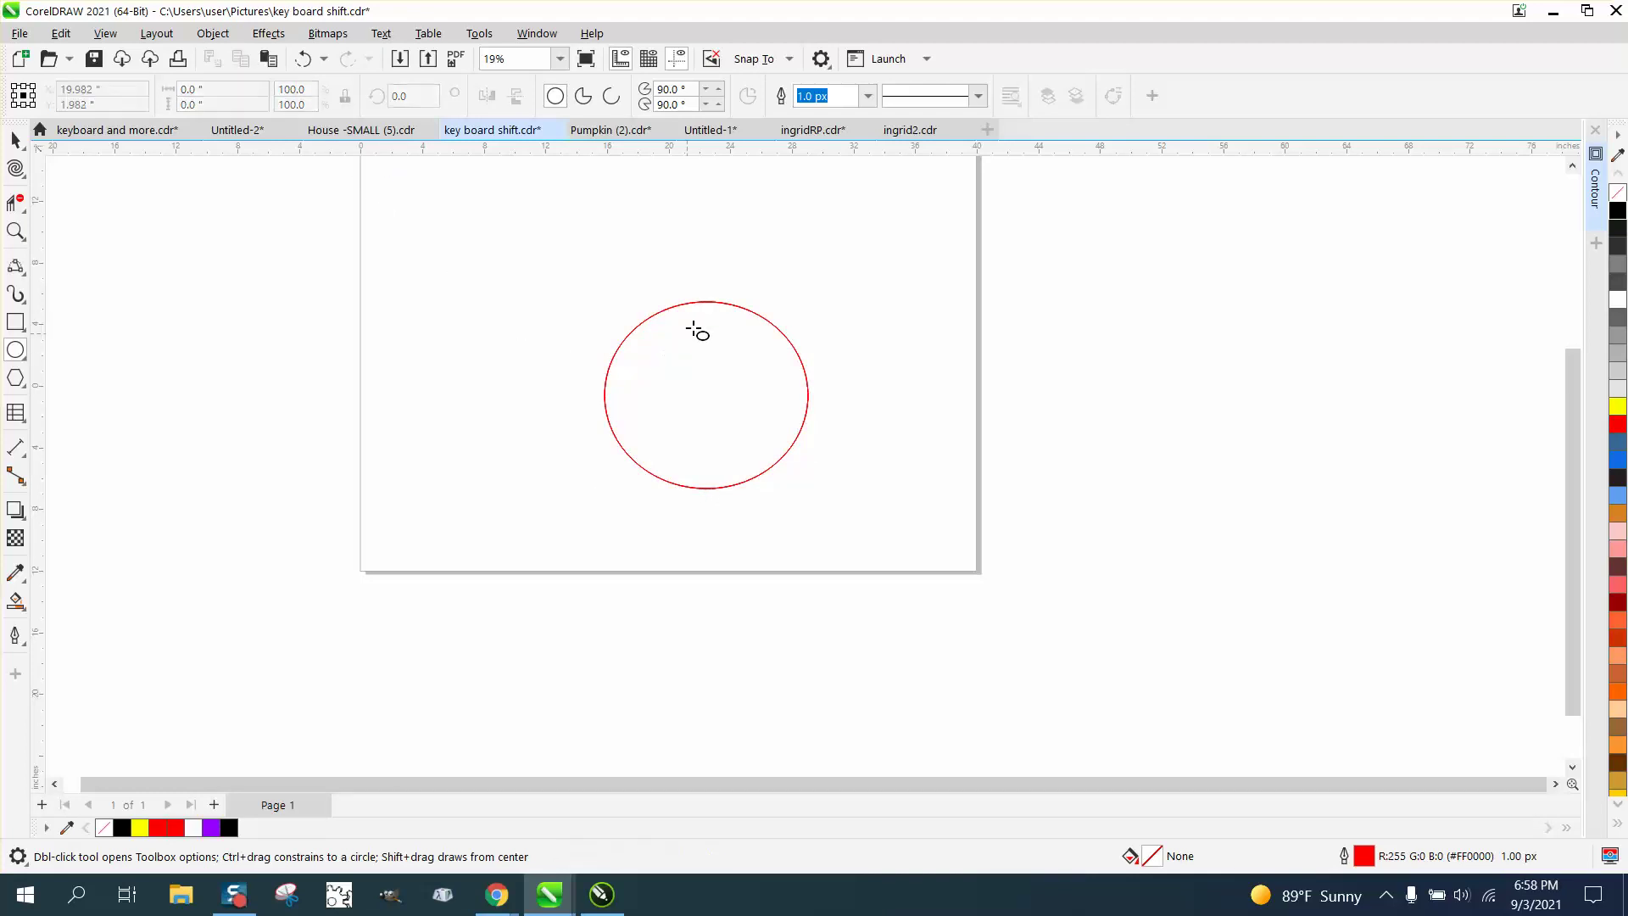
click(16, 141)
mouse_move(518, 241)
mouse_down()
mouse_move(741, 448)
mouse_move(965, 597)
mouse_up()
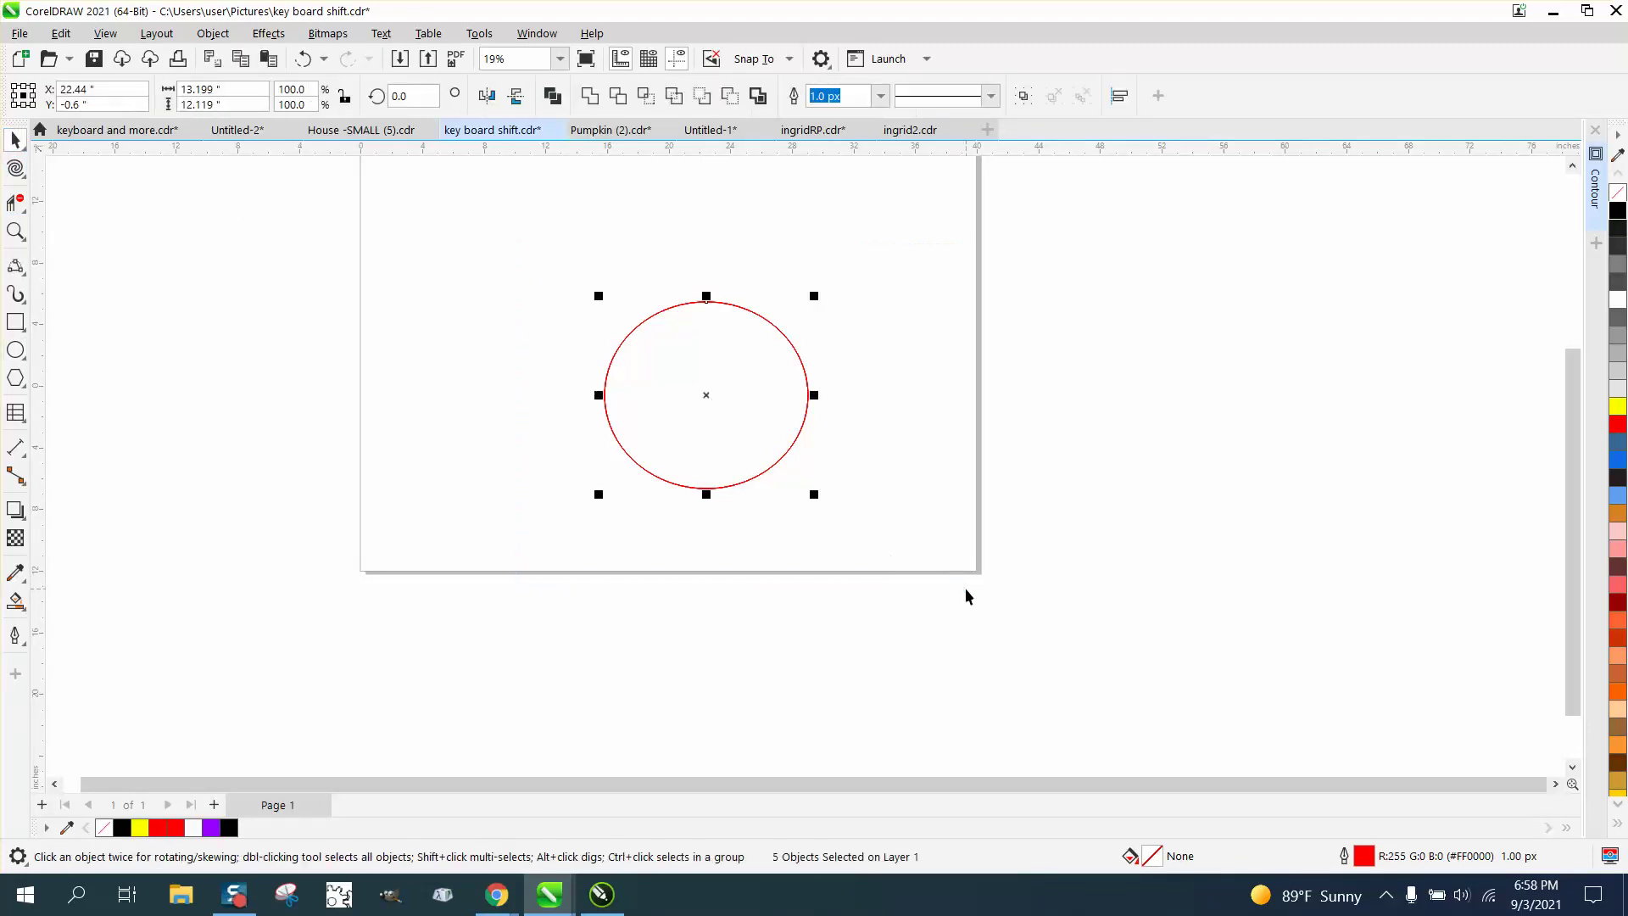
key(Delete)
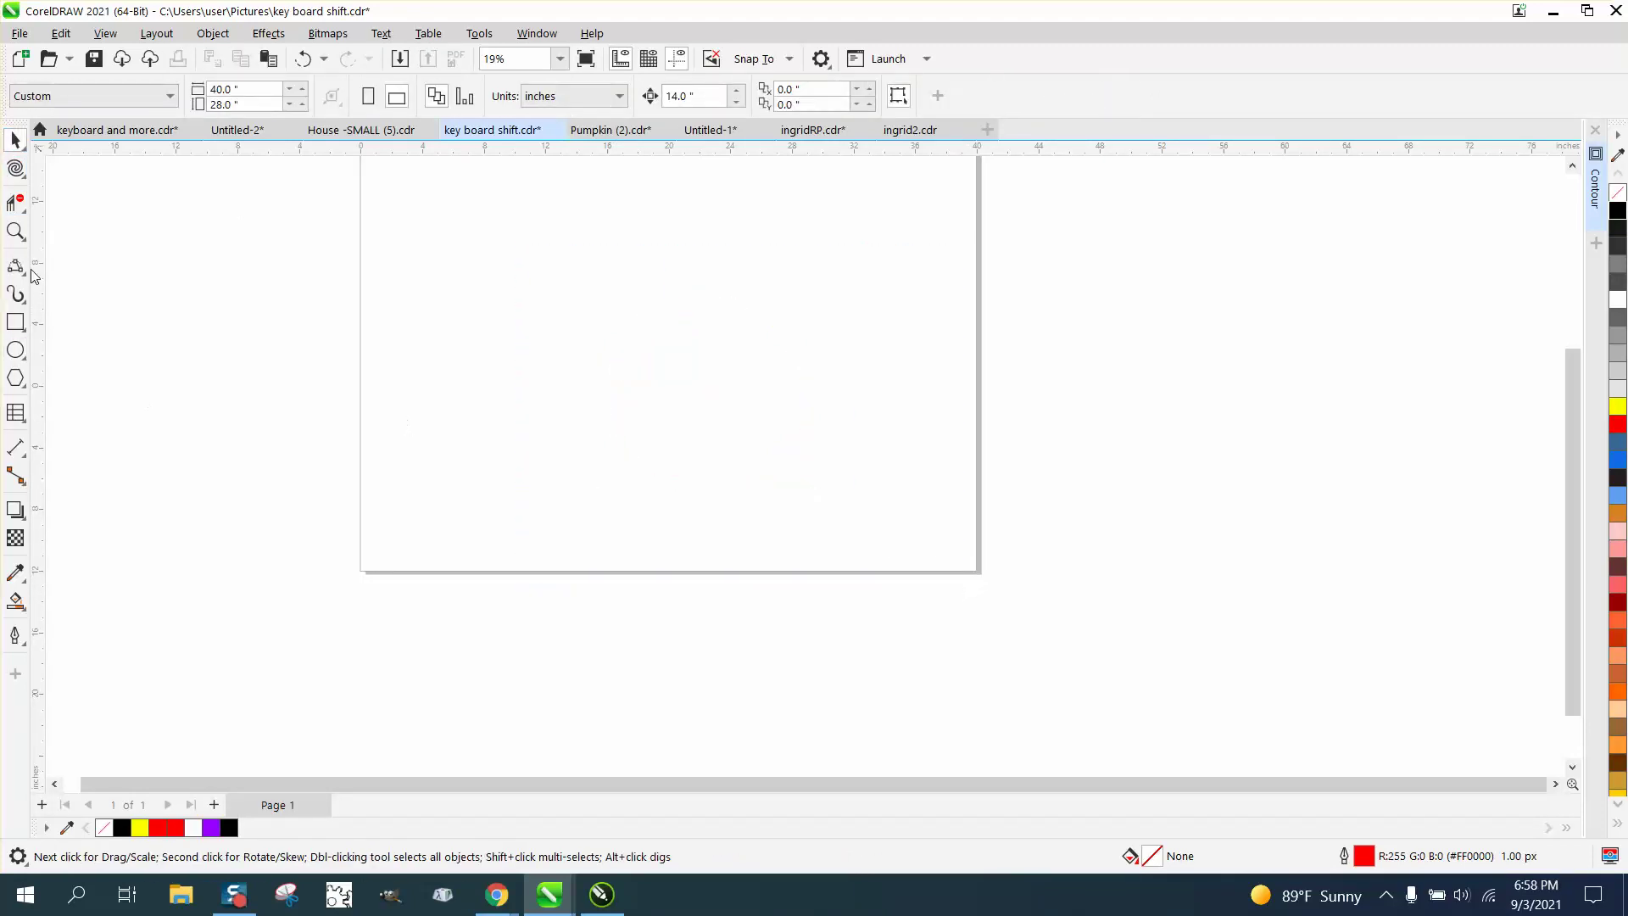
Draw a fresh red circle near the page centre and return it to scaling mode.
click(17, 352)
drag(820, 259, 579, 443)
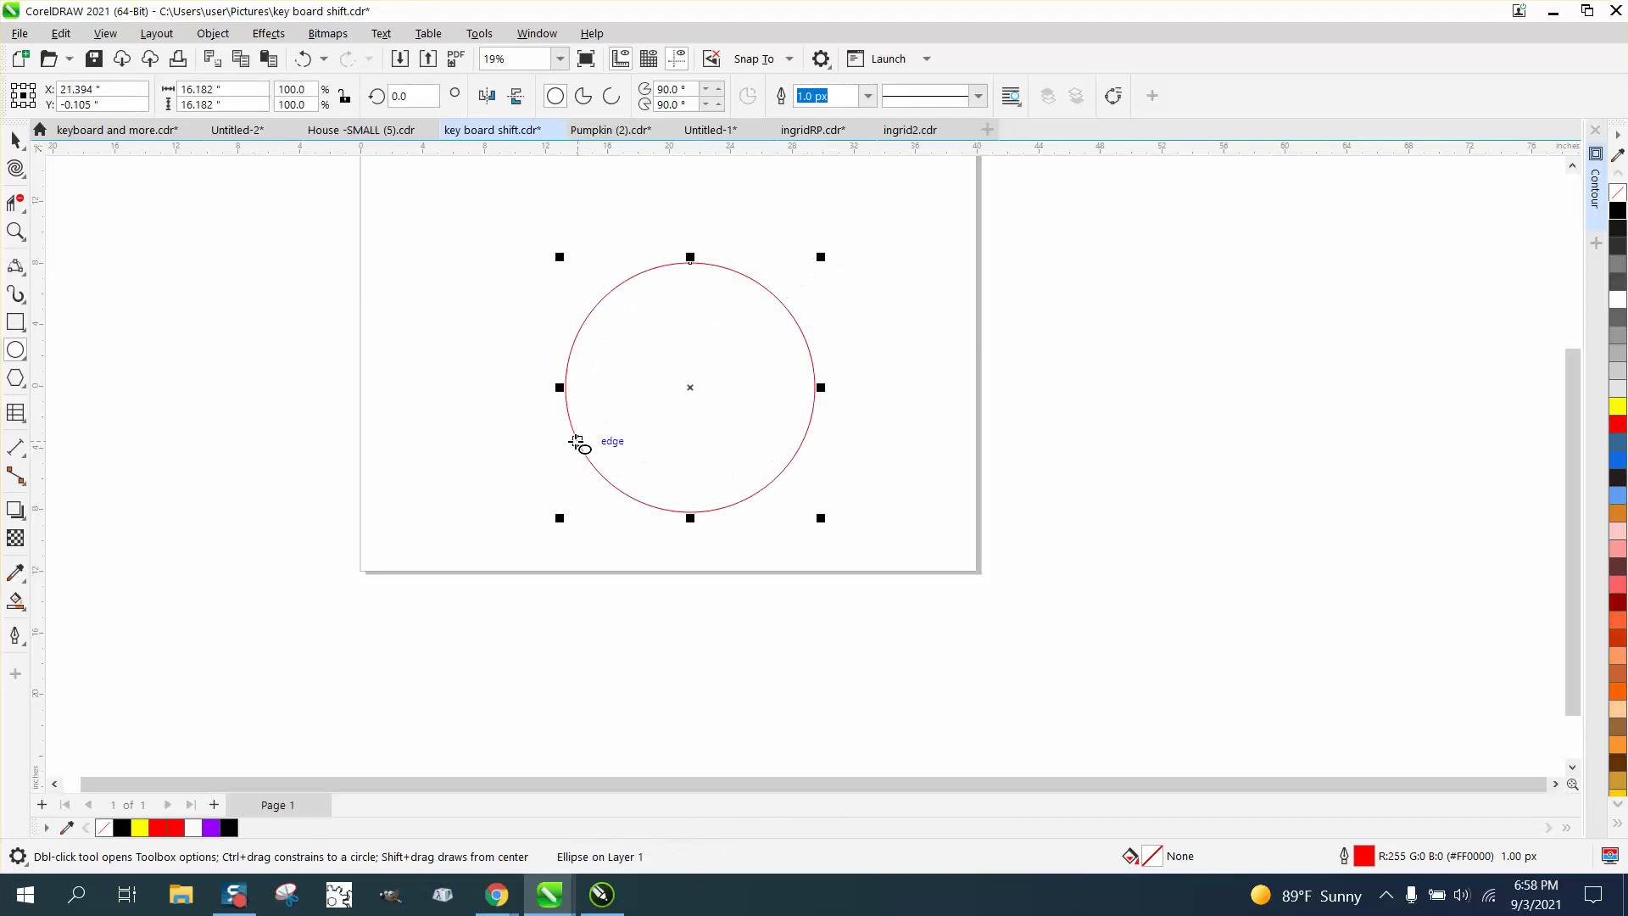
click(300, 89)
double_click(300, 90)
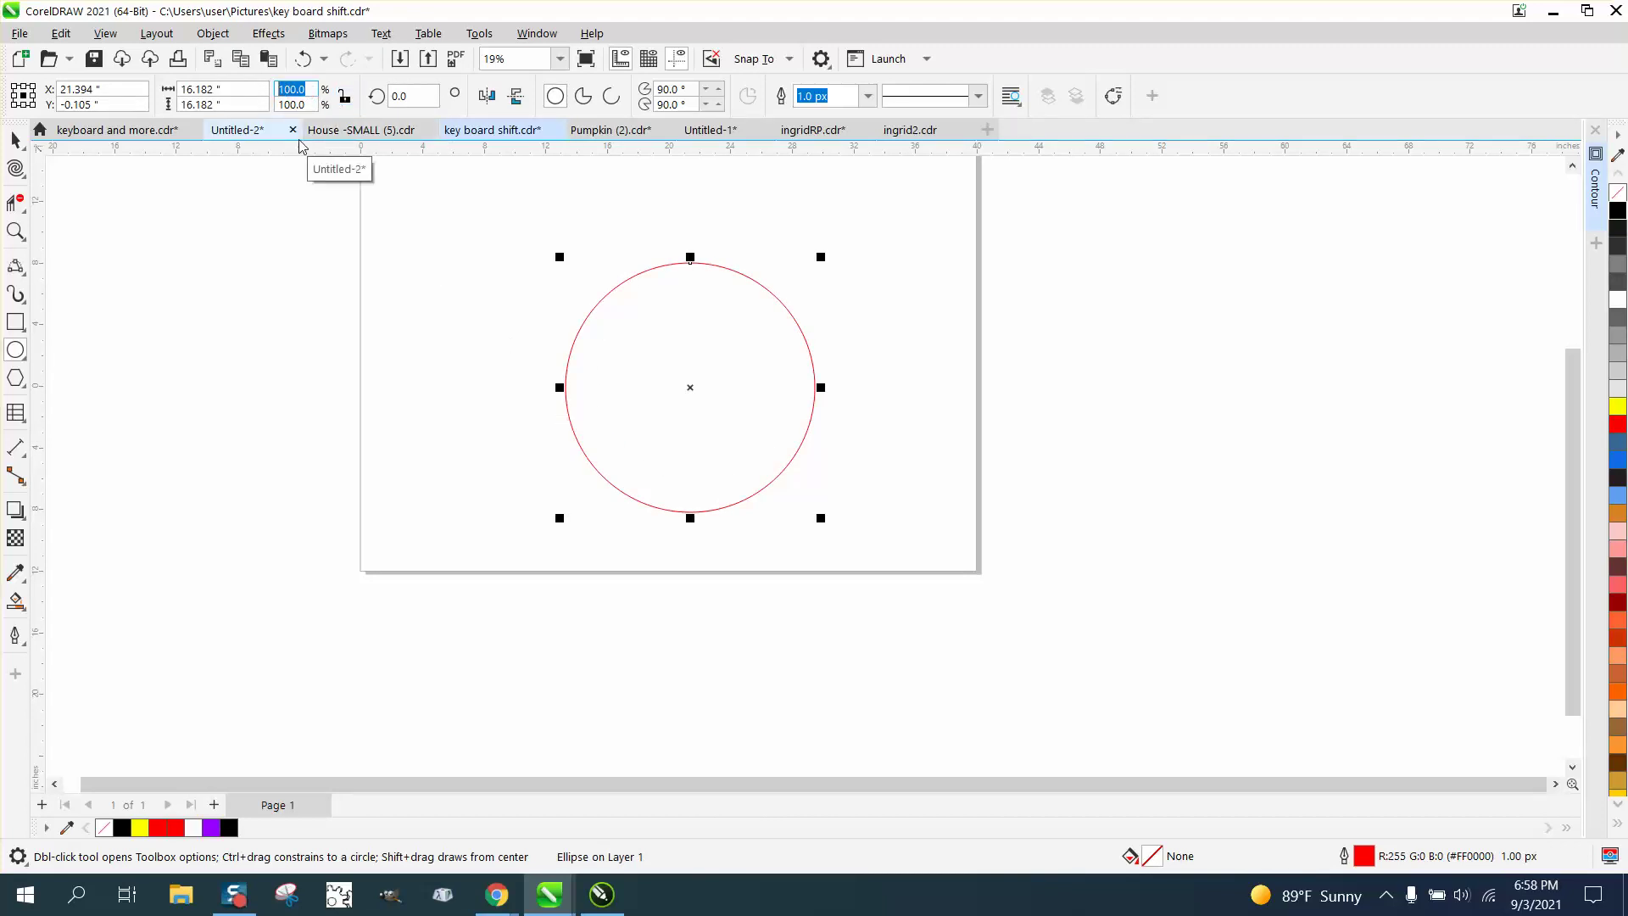
click(16, 144)
click(621, 330)
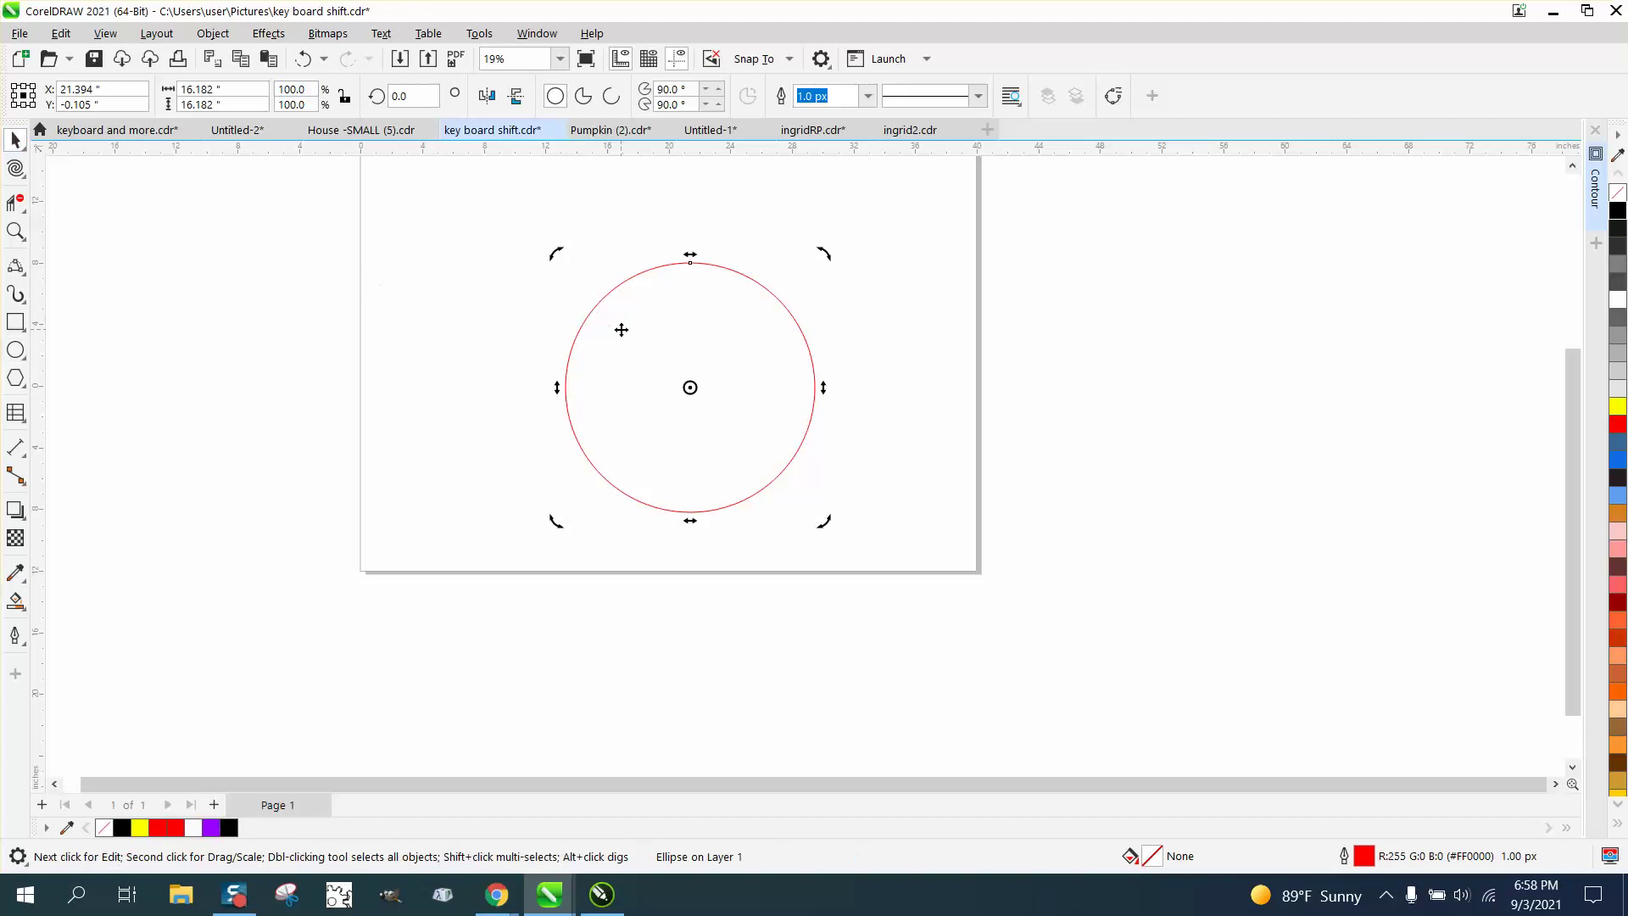
click(637, 333)
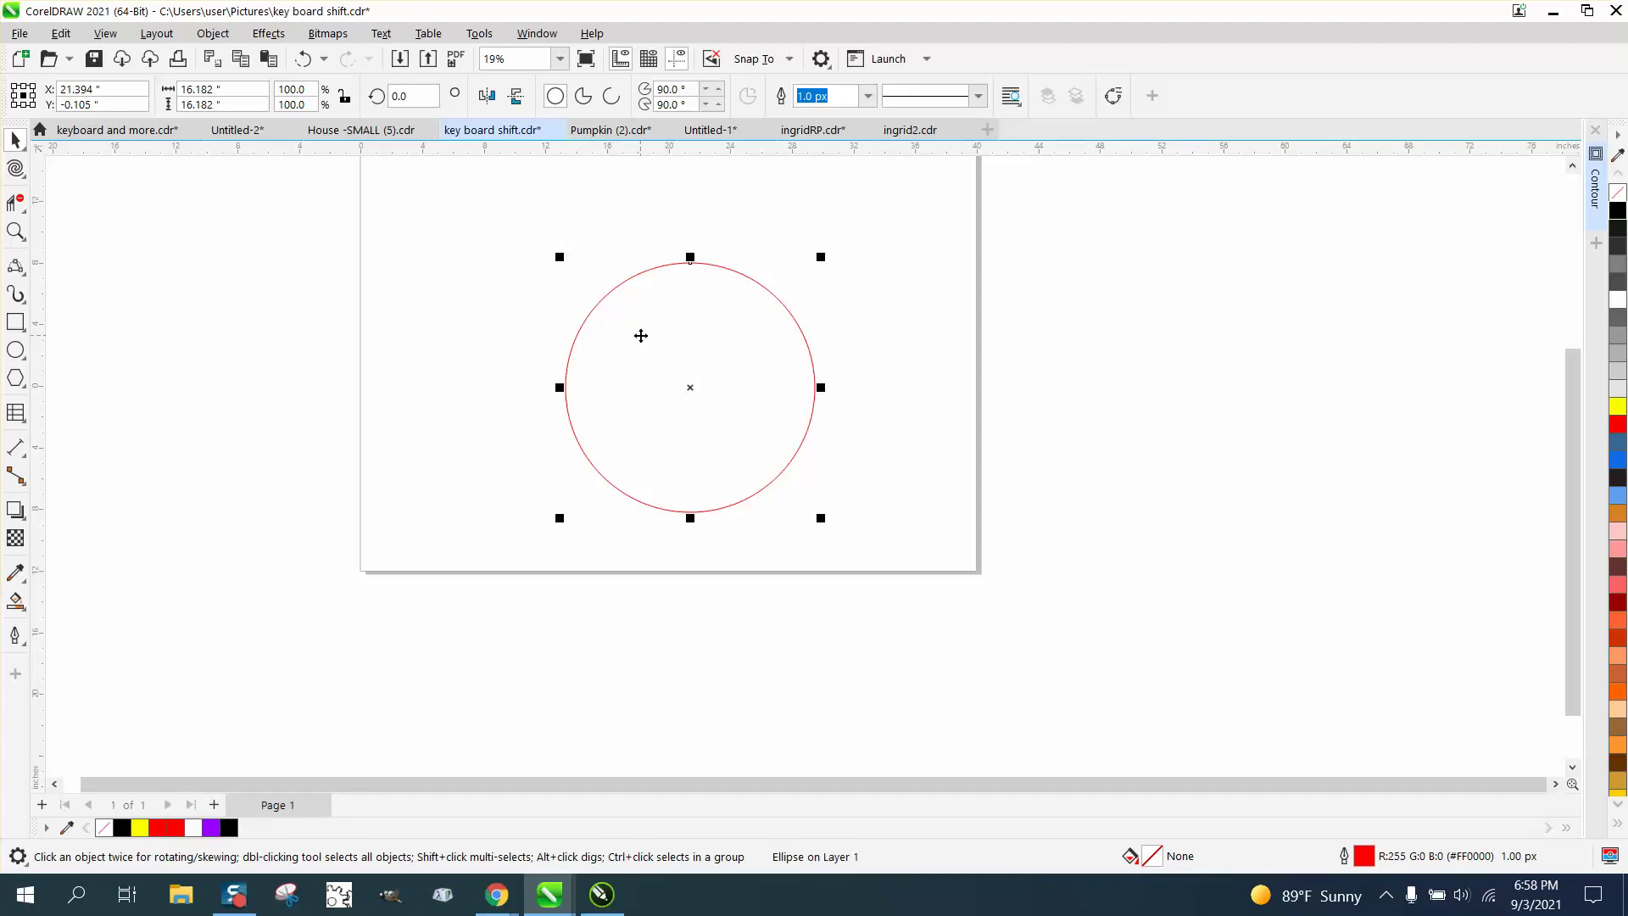
Enter the width and a mistyped 1010% height scale, then undo the extreme stretch.
click(295, 90)
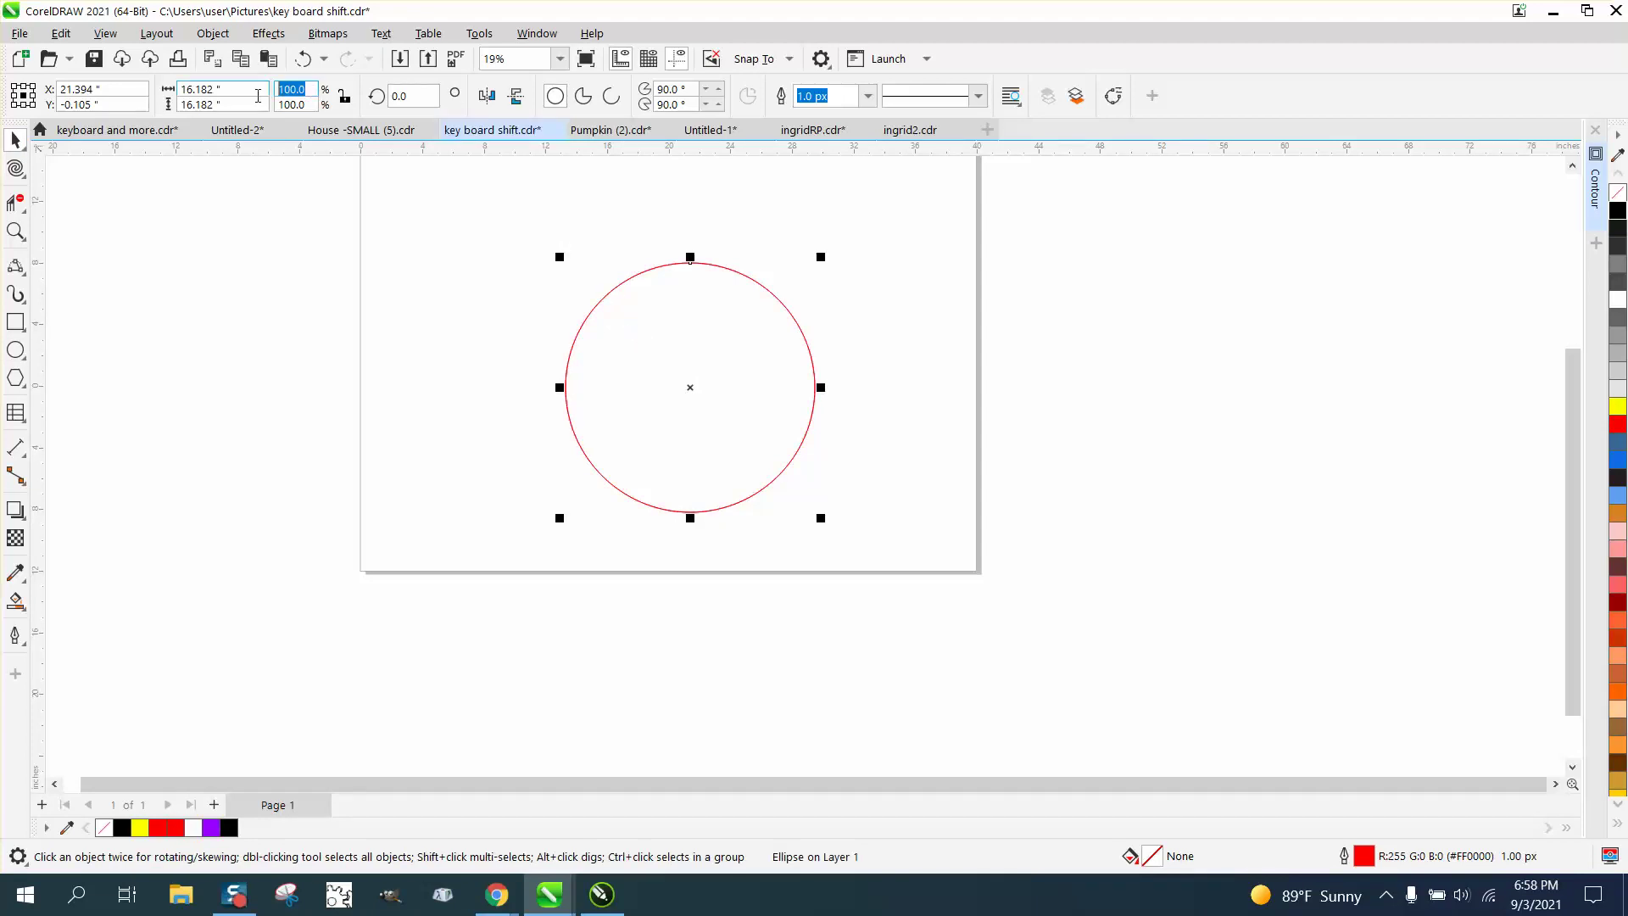
text(110)
key(Tab)
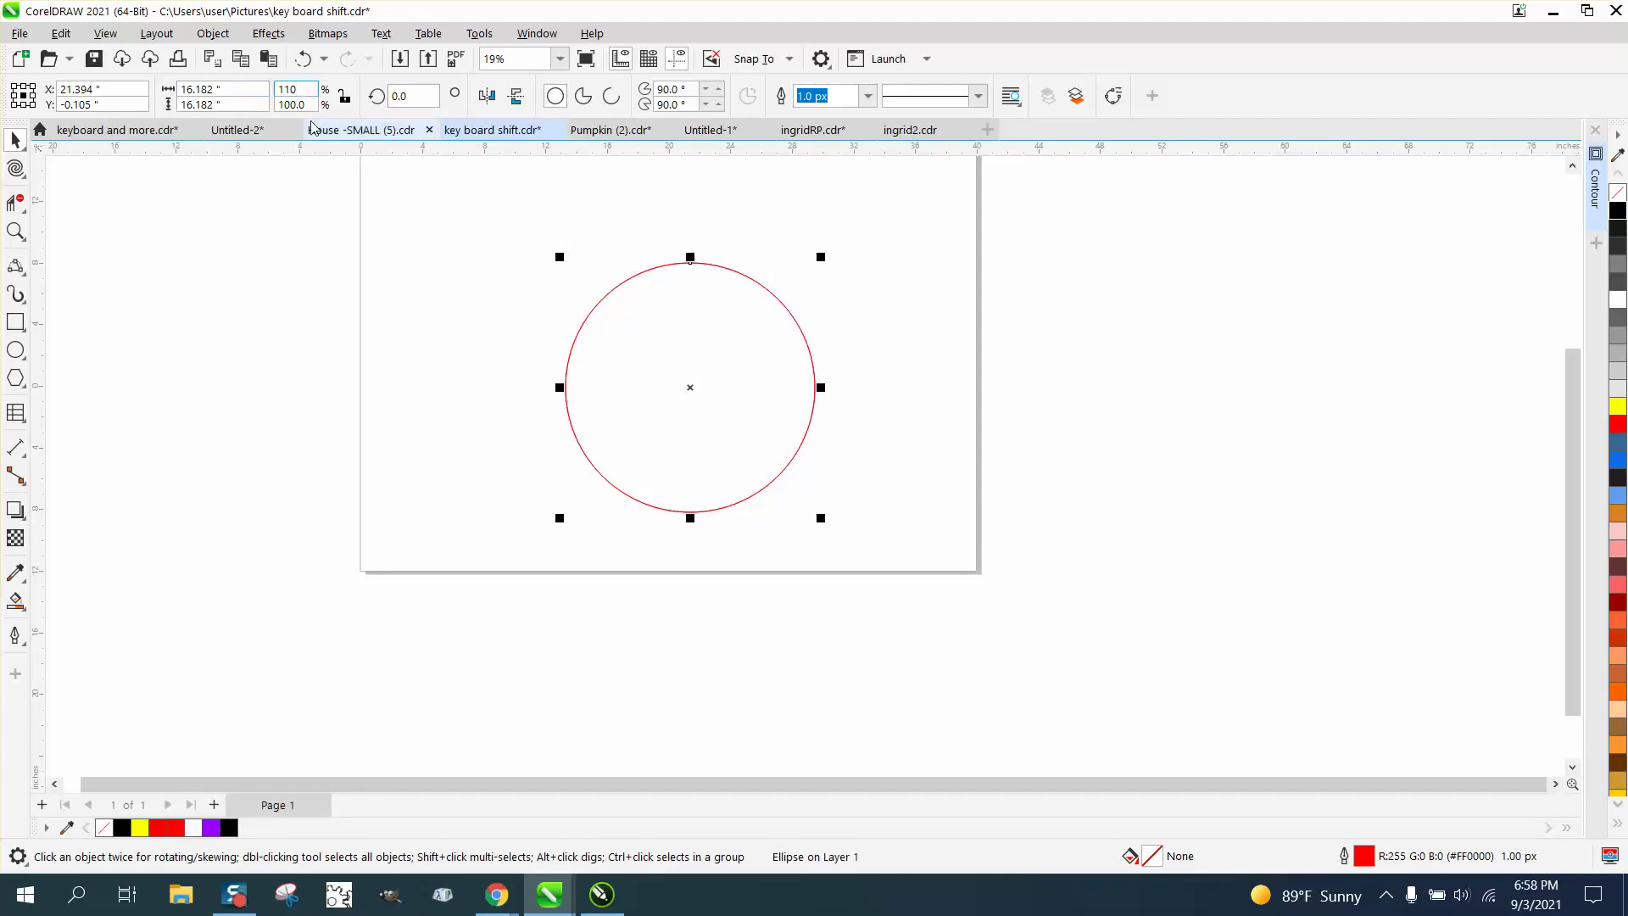
double_click(292, 106)
text(101)
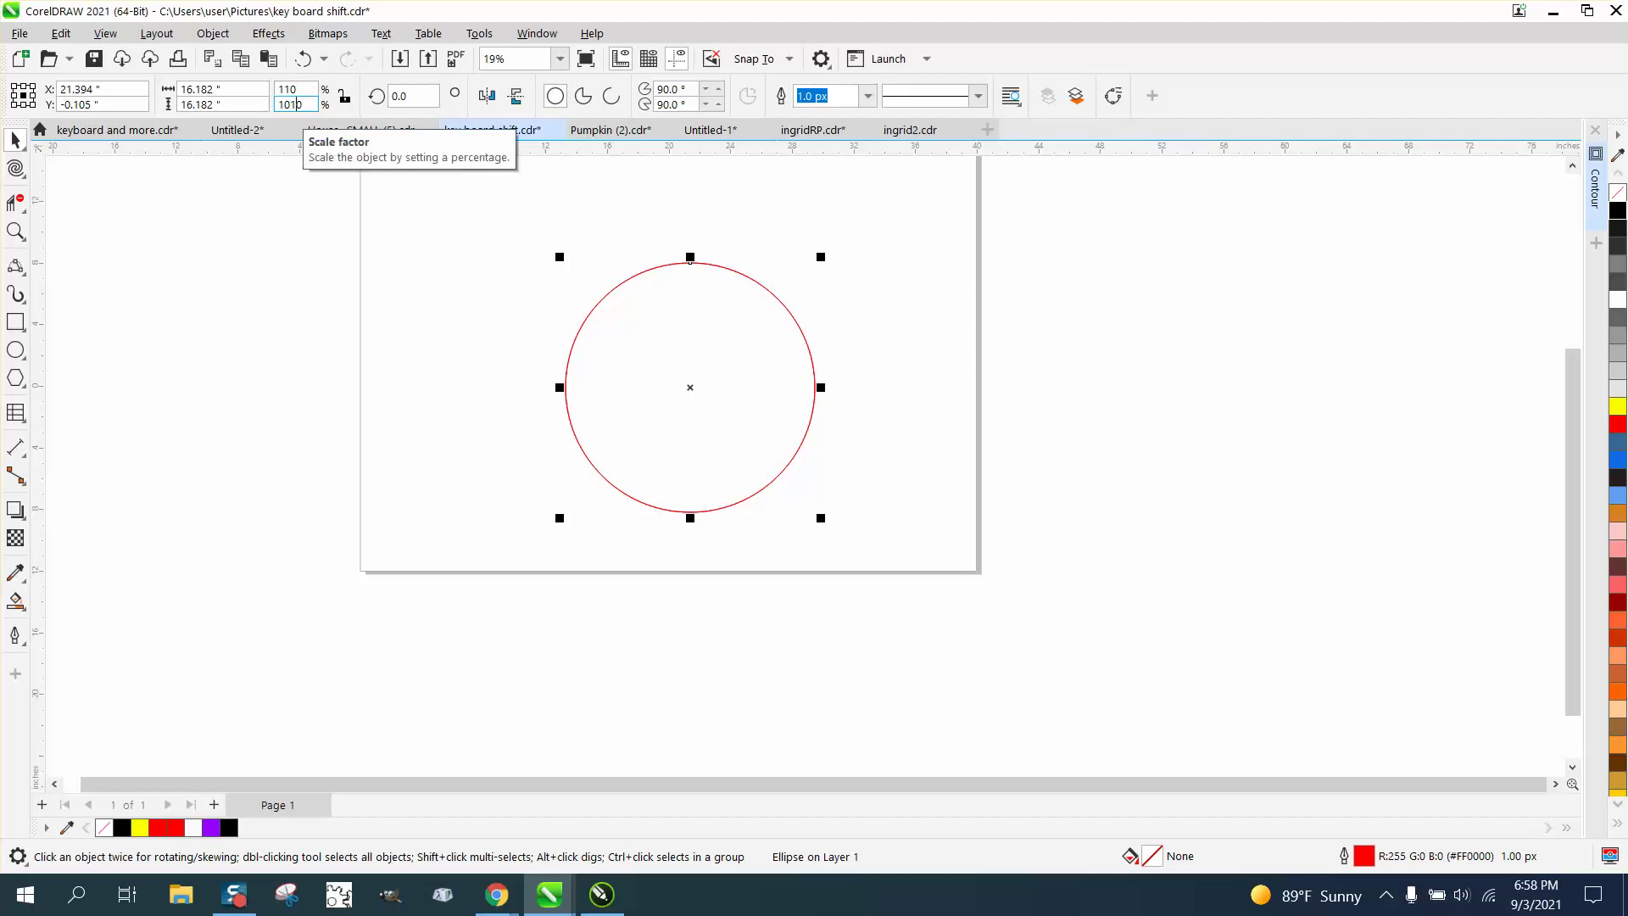
key(Return)
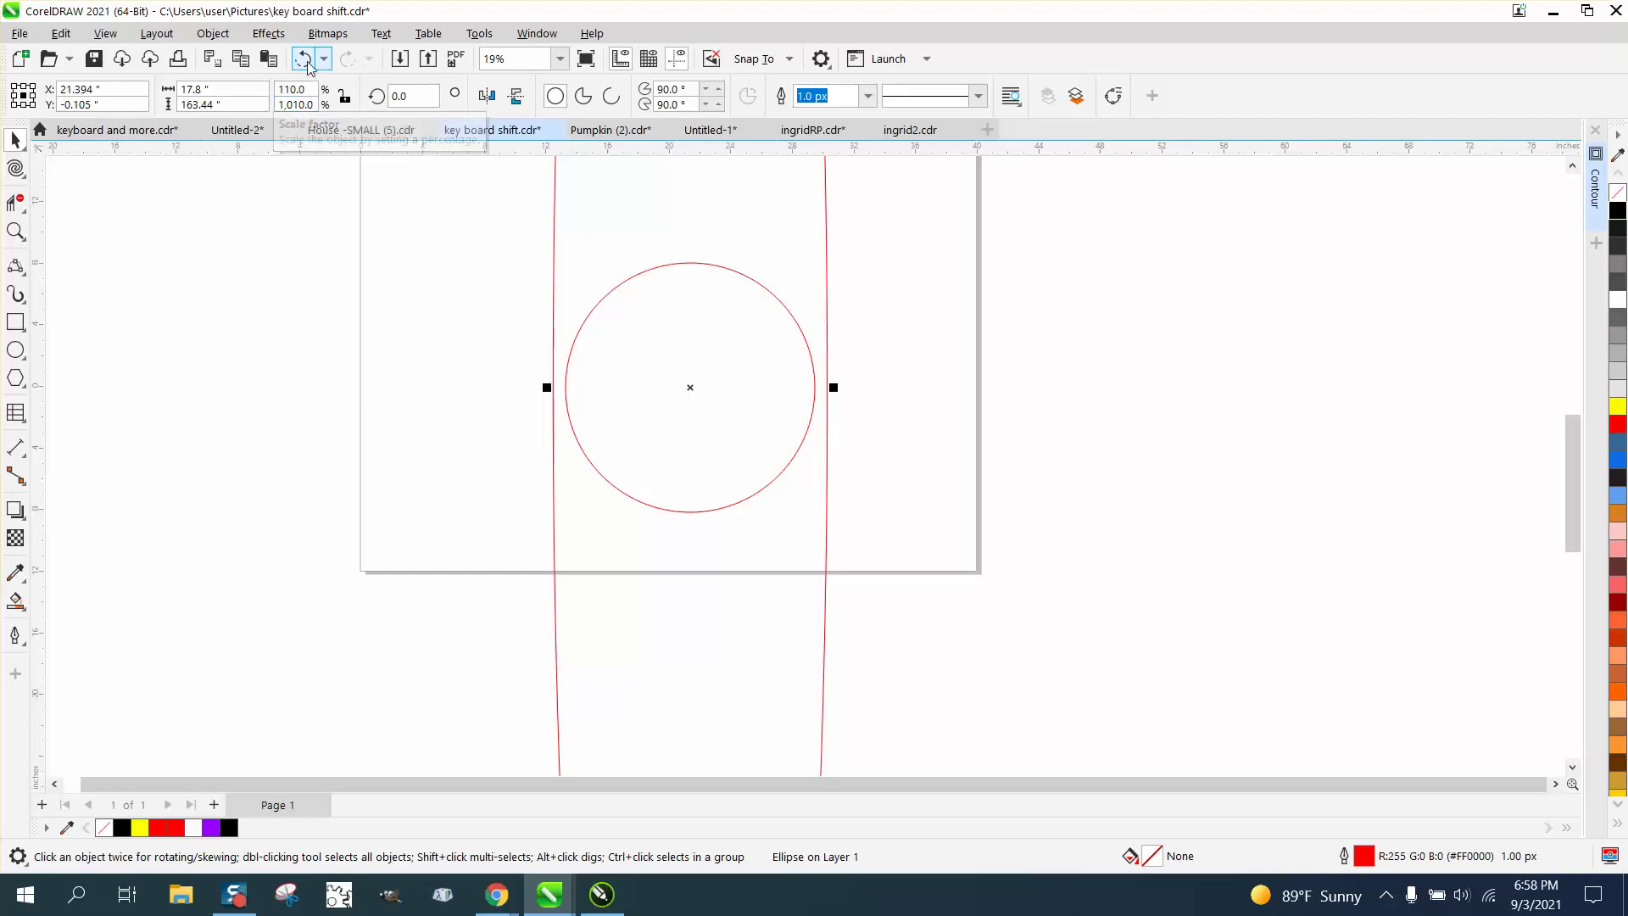
click(310, 59)
Re-enter the scale as 110% width and 101% height.
double_click(295, 105)
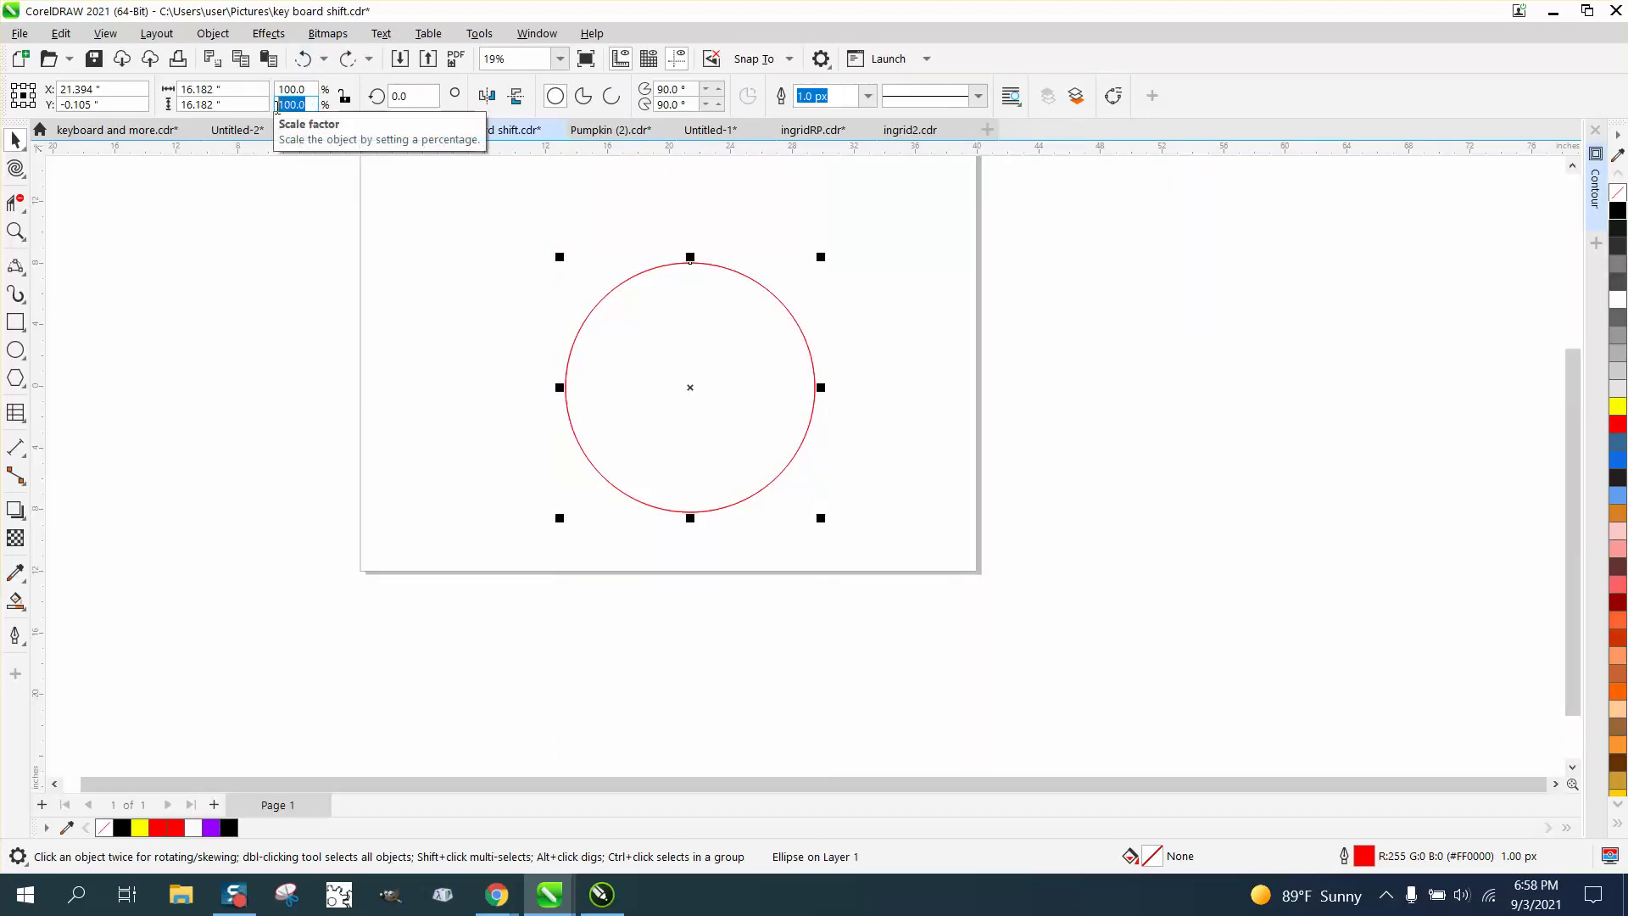
double_click(309, 89)
text(110)
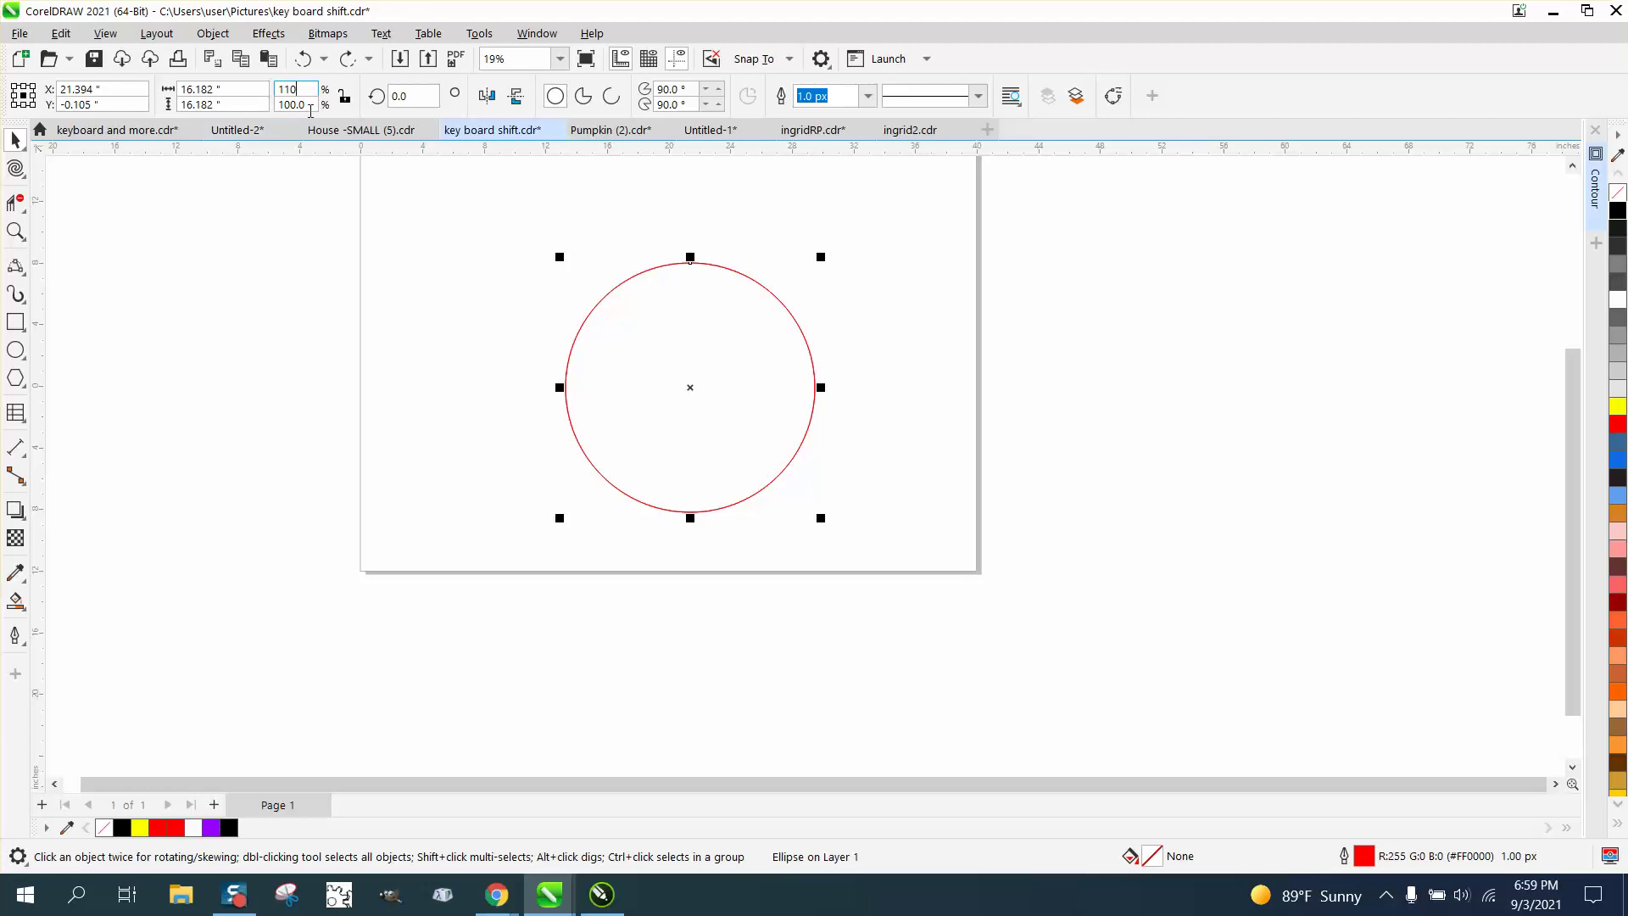
key(Tab)
text(101)
Apply the 110% by 101% scale as copies repeatedly, fanning out wider oval rings.
key(Return)
key(ctrl+r)
key(ctrl+r)
key(ctrl+r)
key(ctrl+r)
key(ctrl+r)
key(ctrl+r)
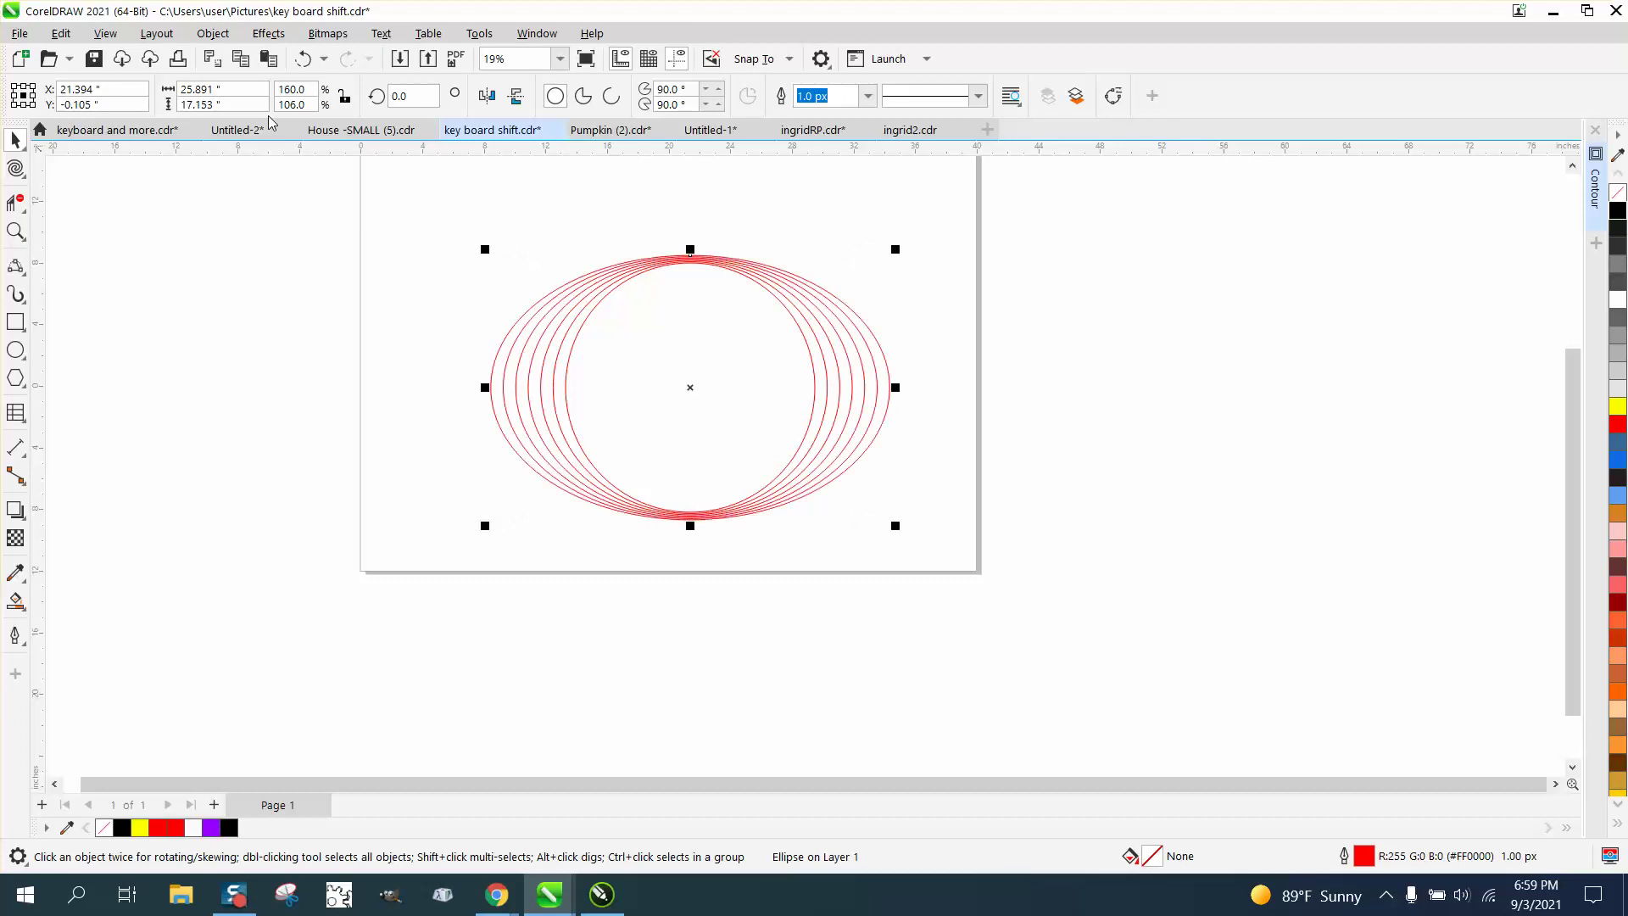
key(ctrl+r)
key(ctrl+r)
key(ctrl+r)
key(ctrl+r)
key(ctrl+r)
key(ctrl+r)
key(ctrl+r)
key(ctrl+r)
key(ctrl+r)
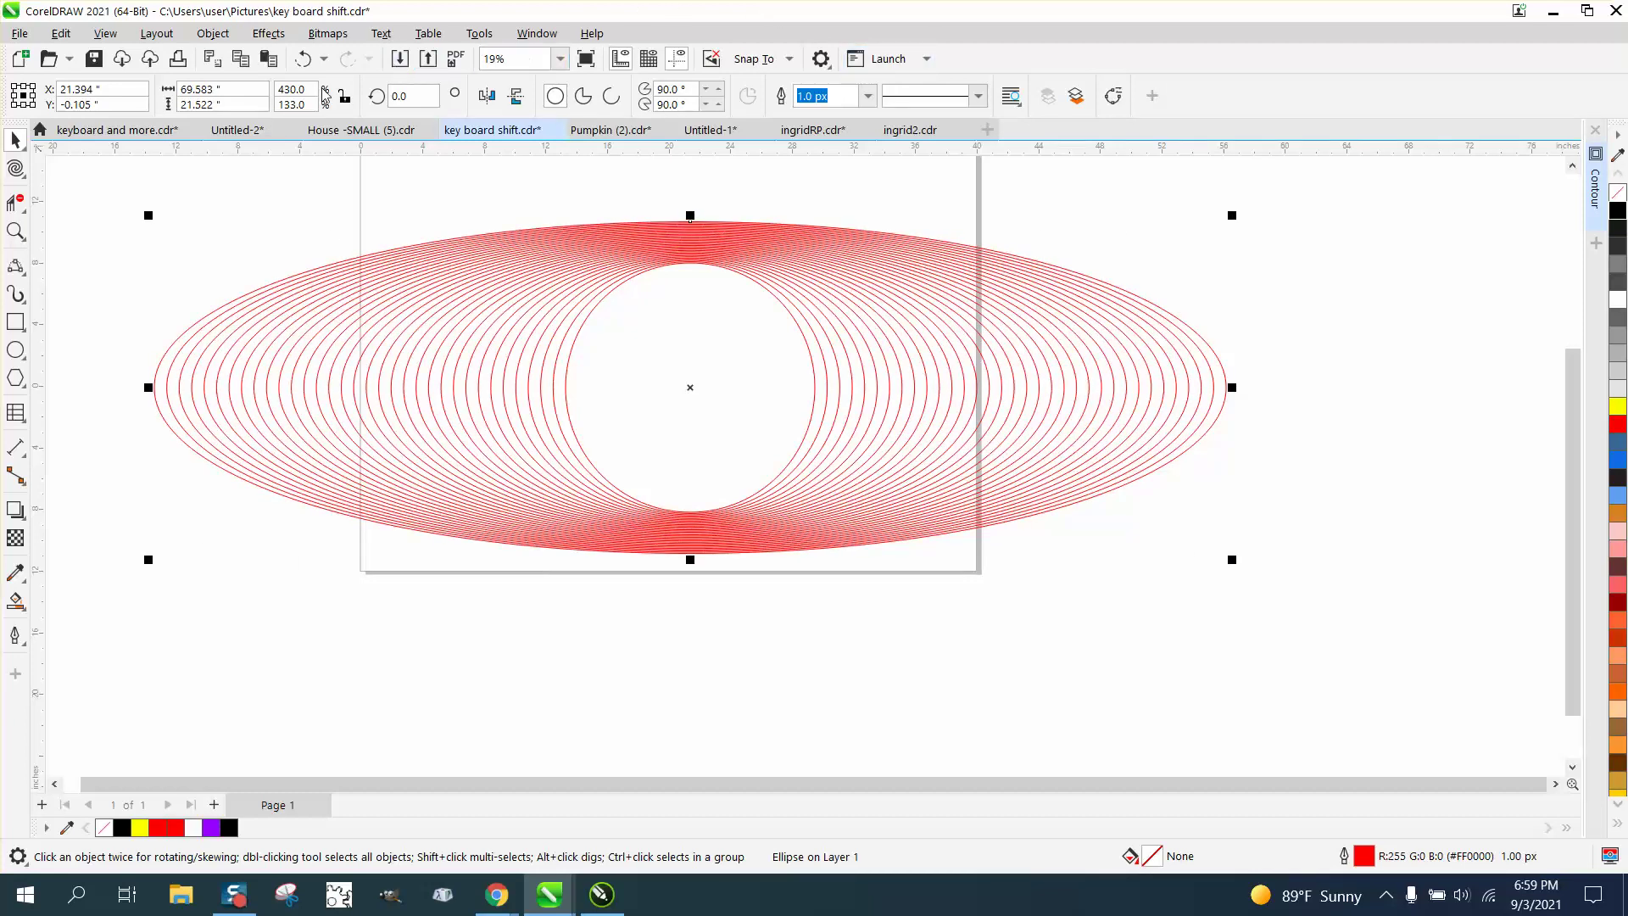
Smart-fill the outermost ring purple, then zoom in so the ellipse fills the view.
click(18, 604)
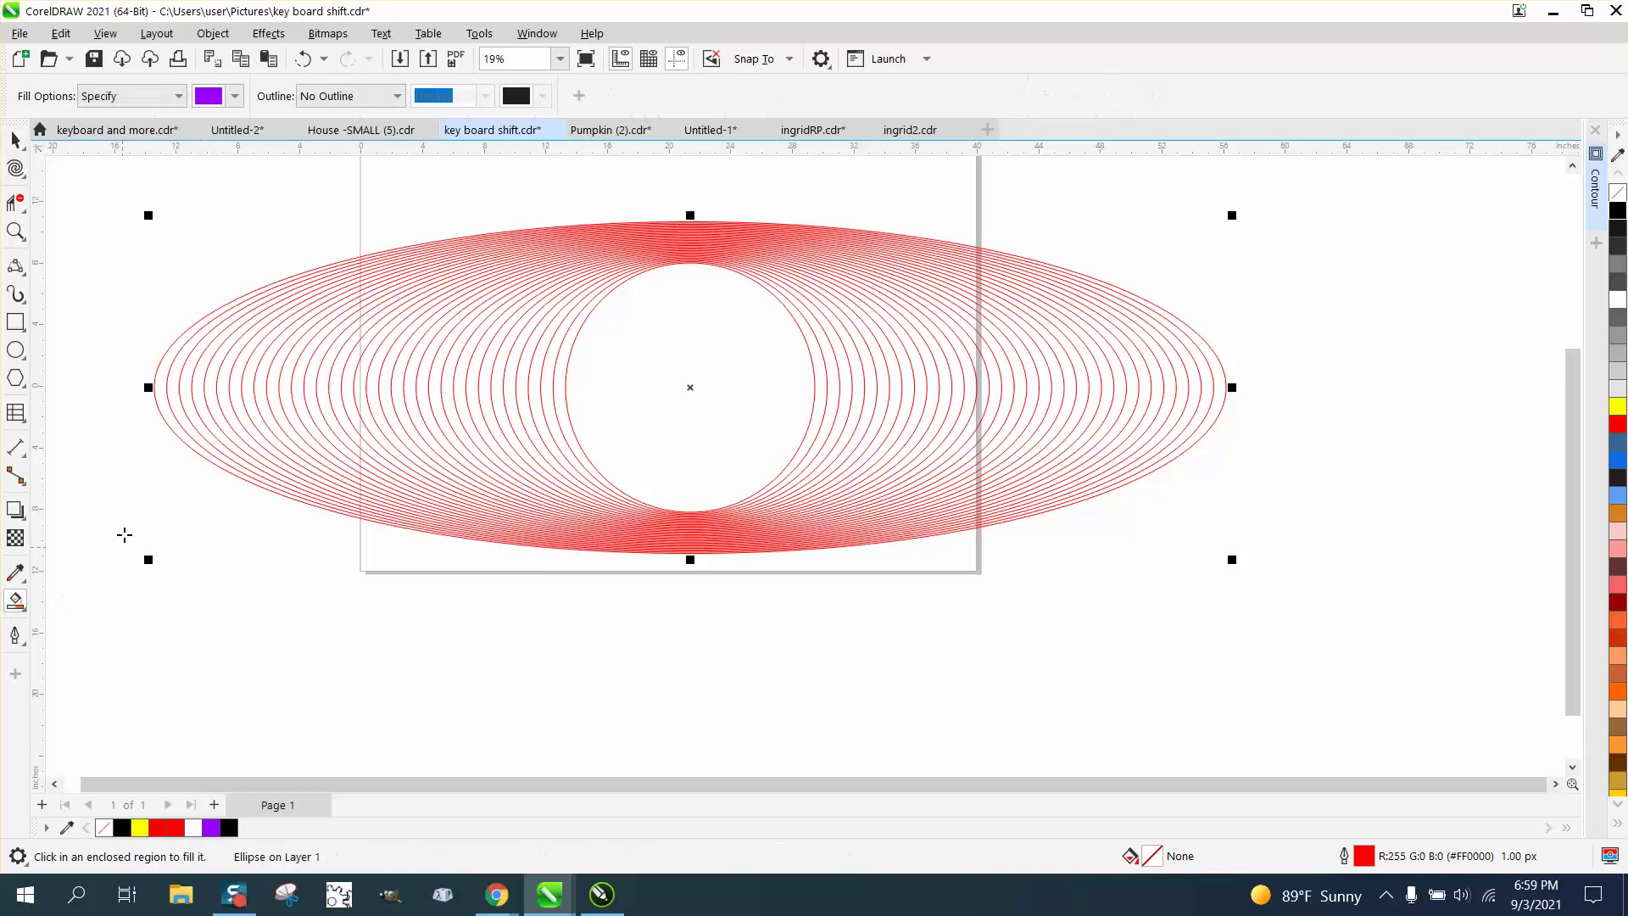
click(169, 402)
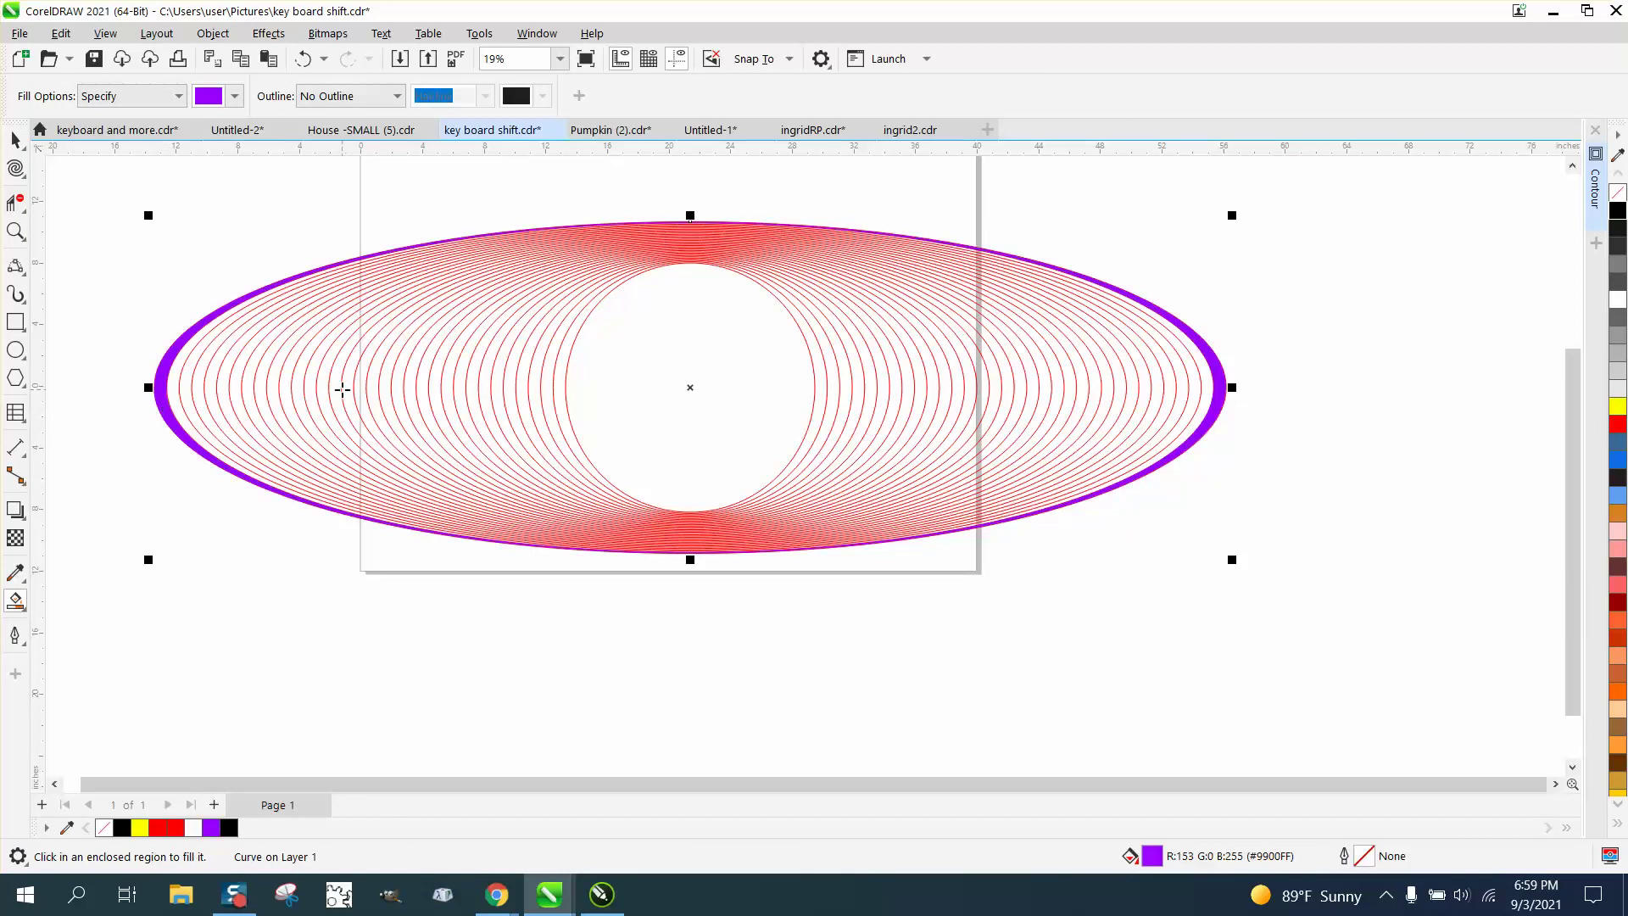
click(17, 231)
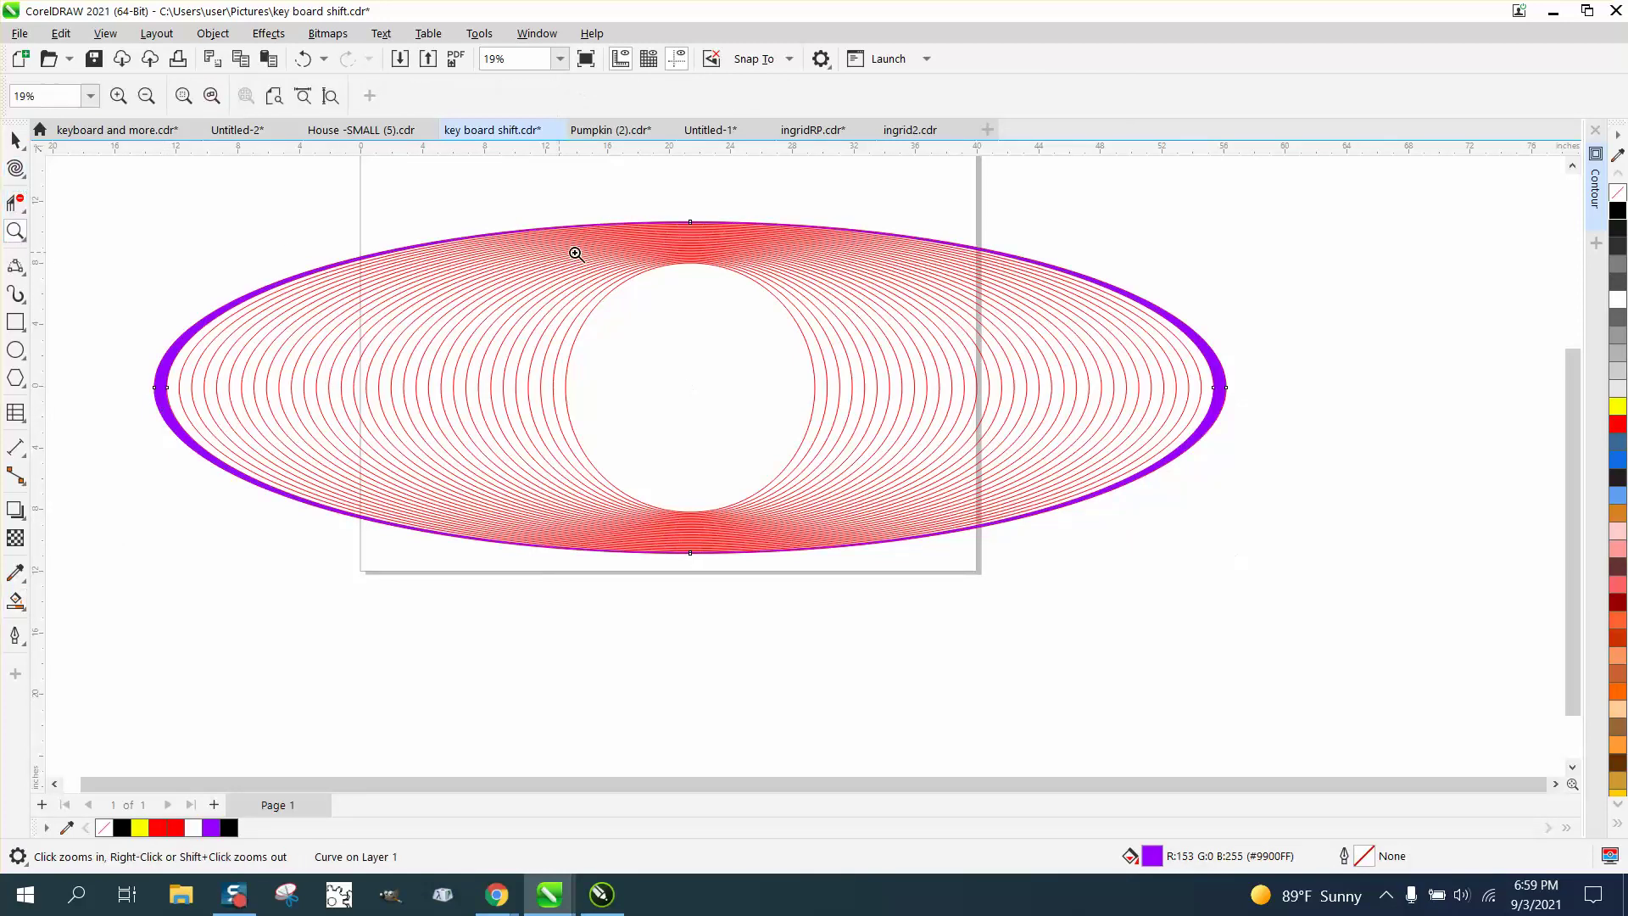
click(637, 210)
click(712, 274)
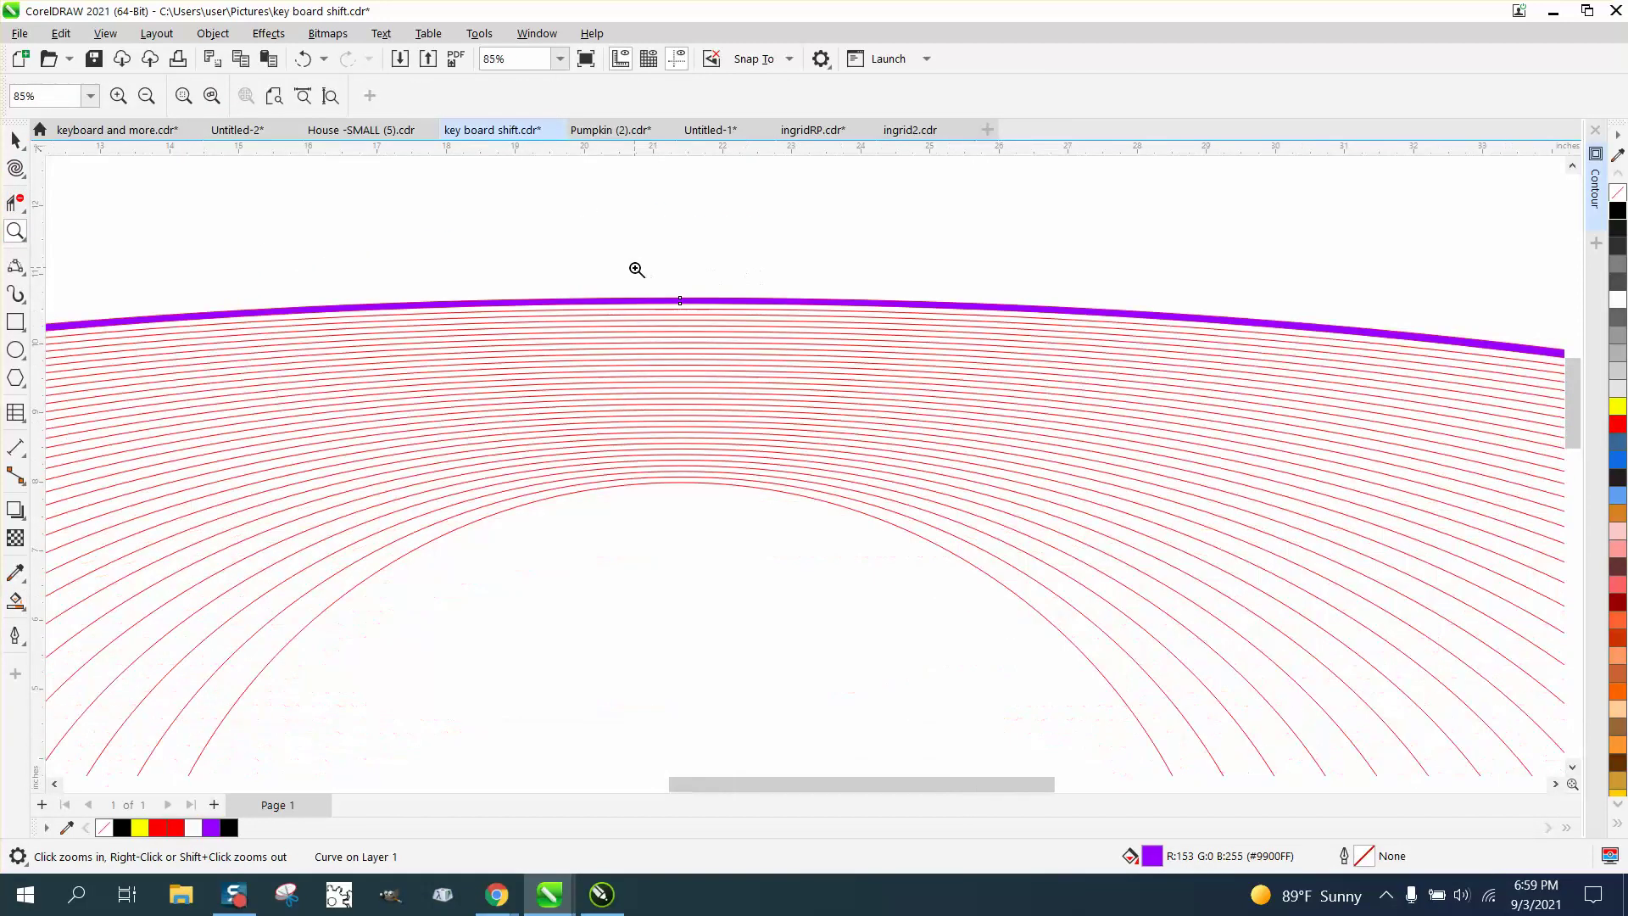
scroll(636, 269, down, 2)
scroll(635, 269, down, 2)
scroll(636, 268, down, 1)
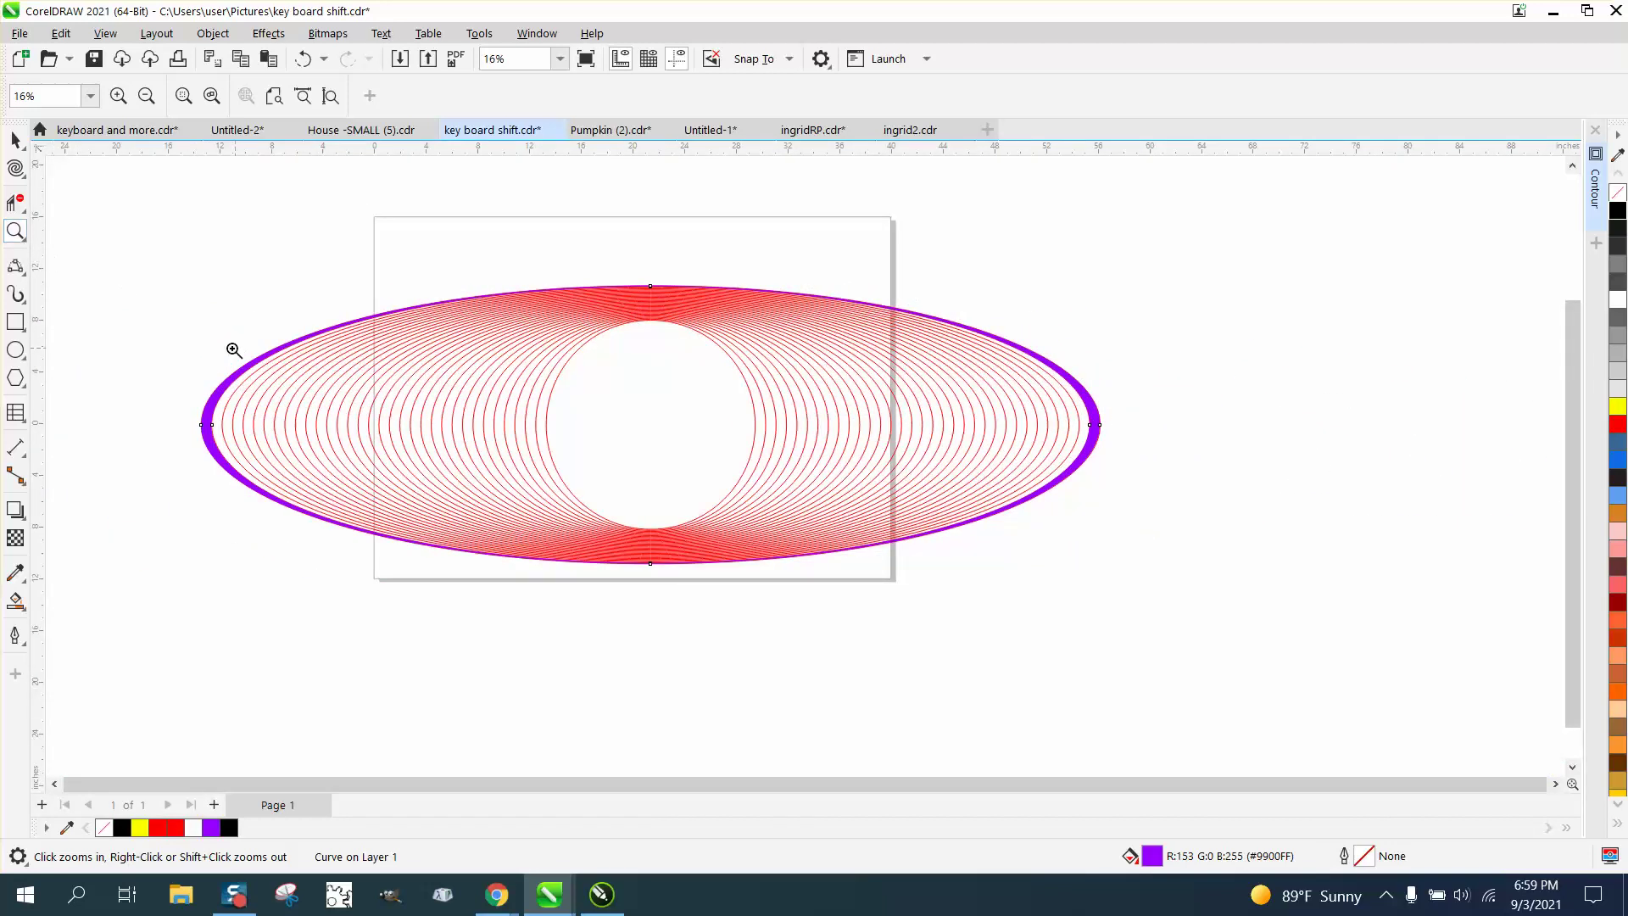
click(636, 566)
Fill every other crescent gap purple inward to the centre, undoing one wrong fill.
click(16, 600)
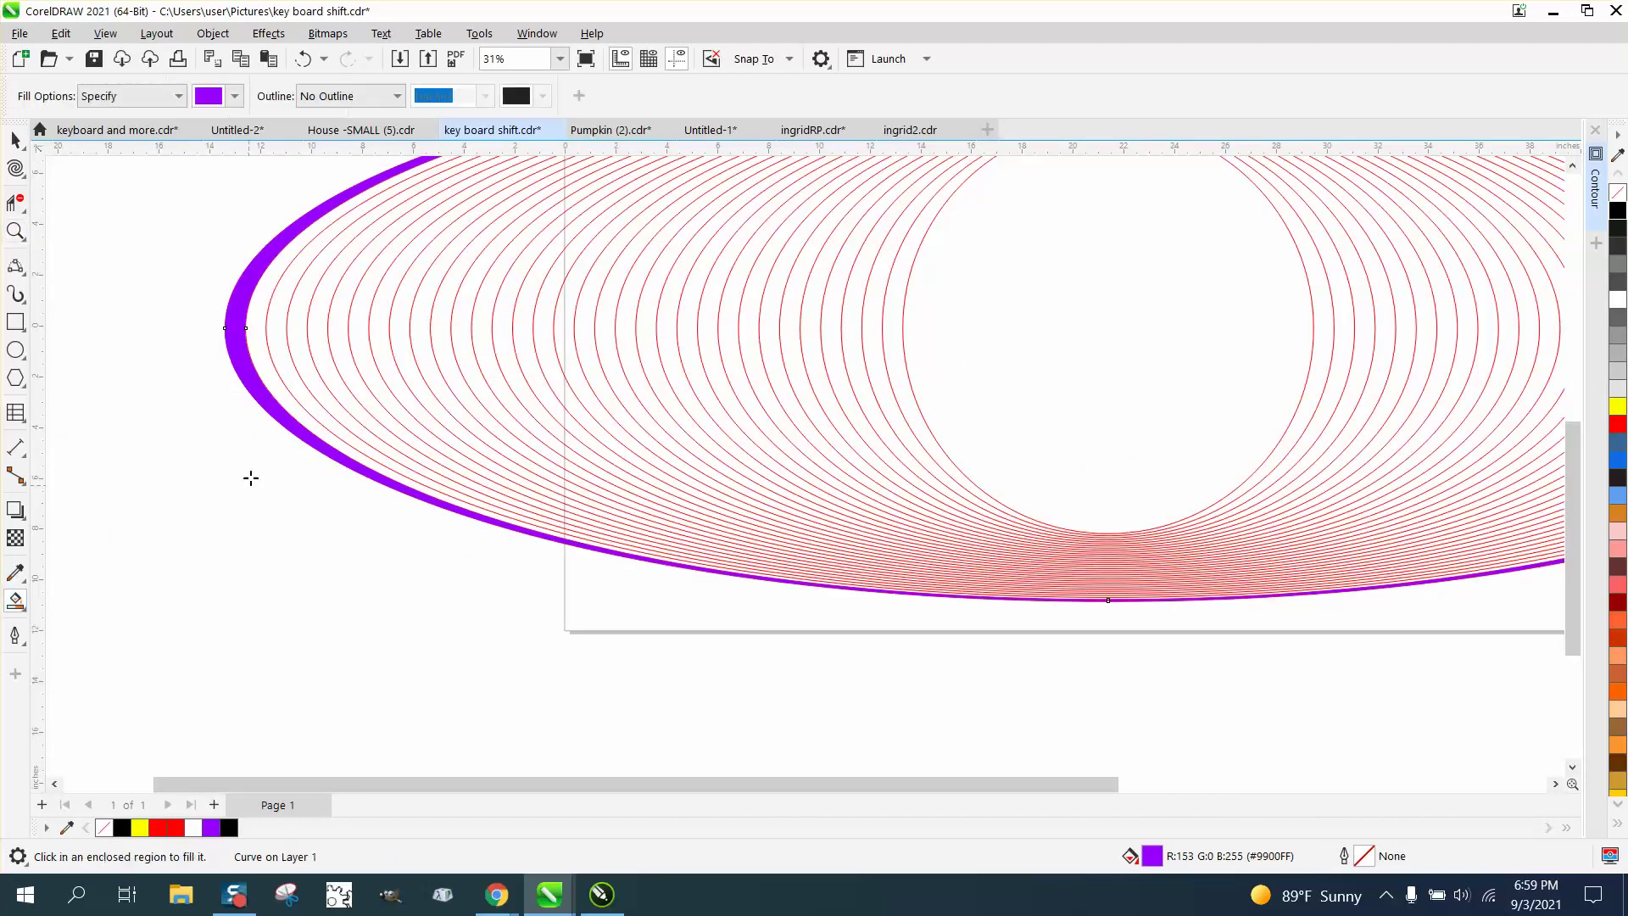
click(283, 365)
click(317, 350)
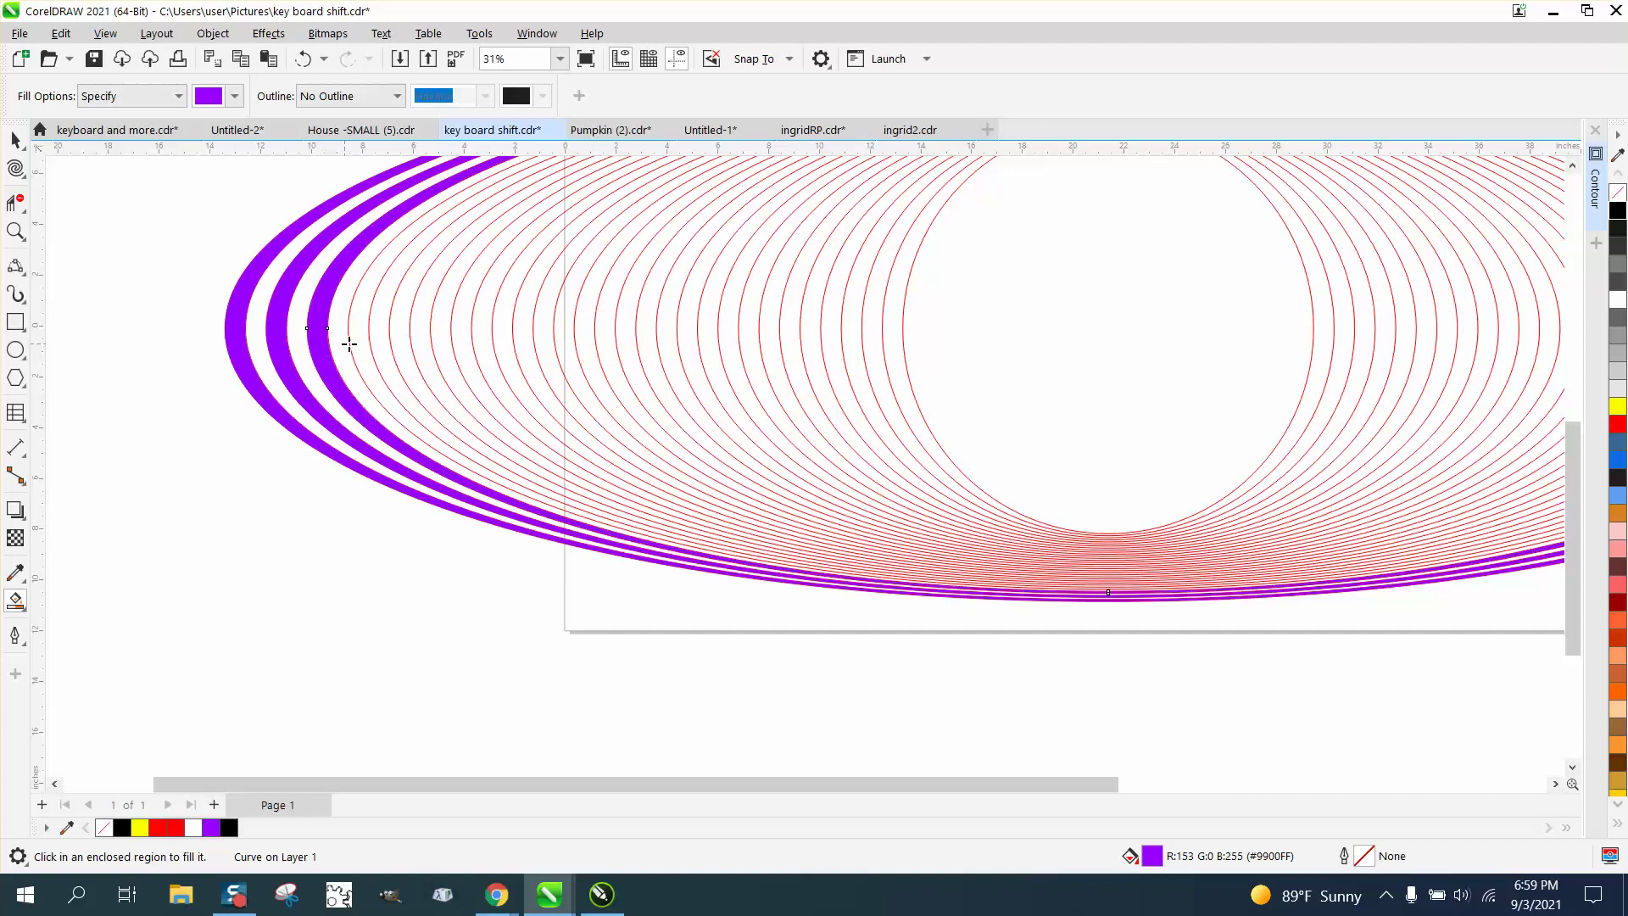
click(398, 344)
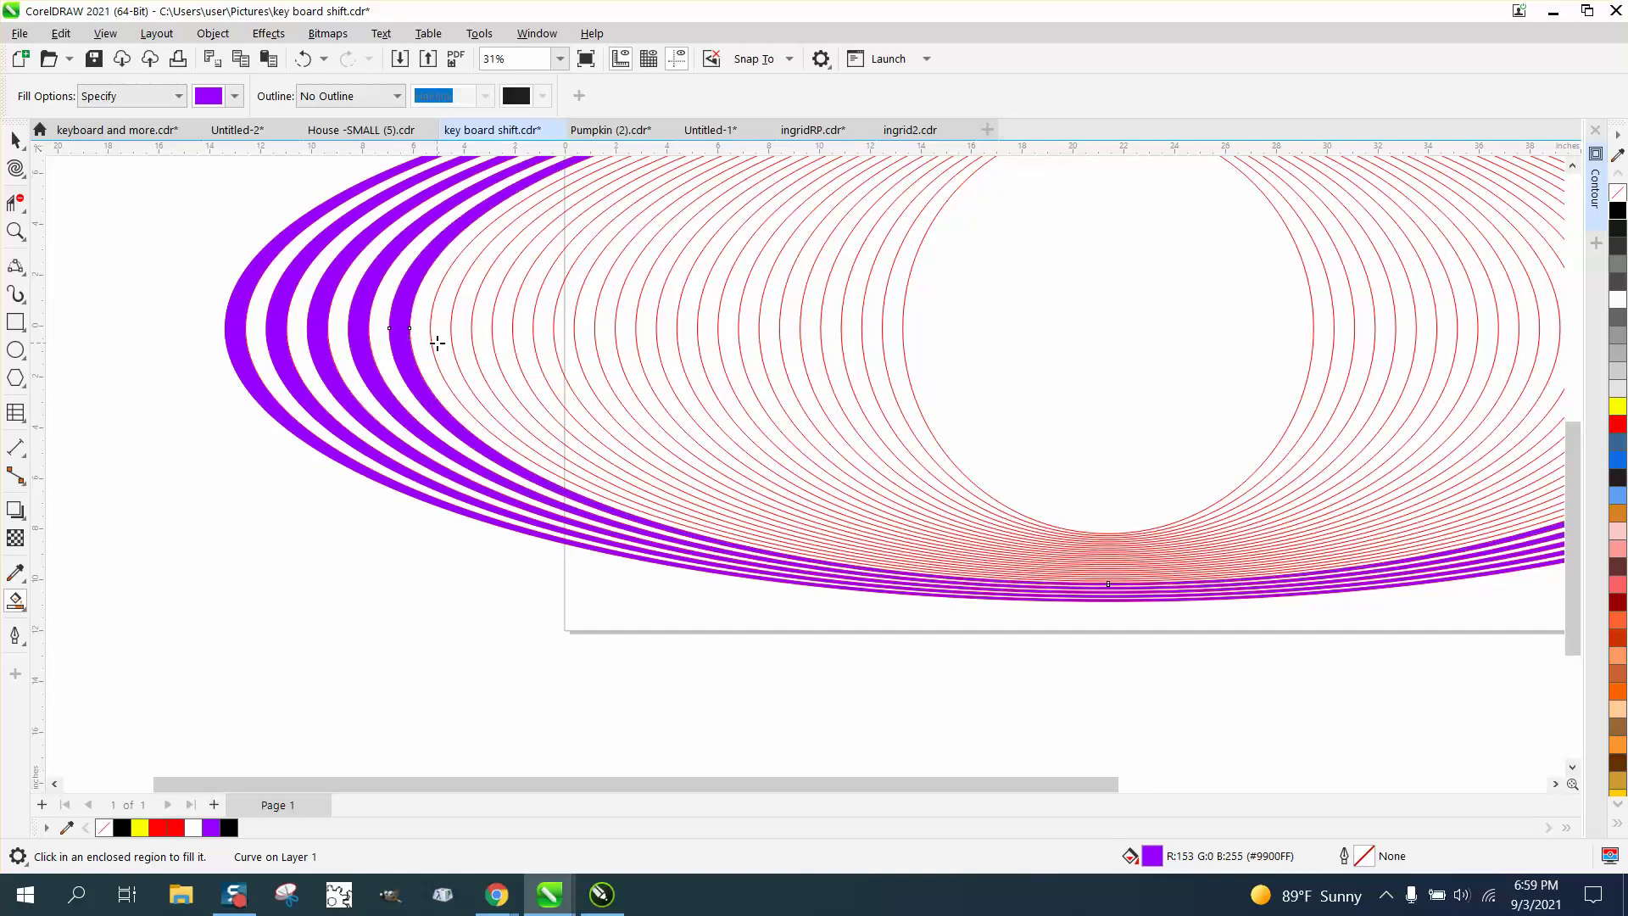
click(479, 345)
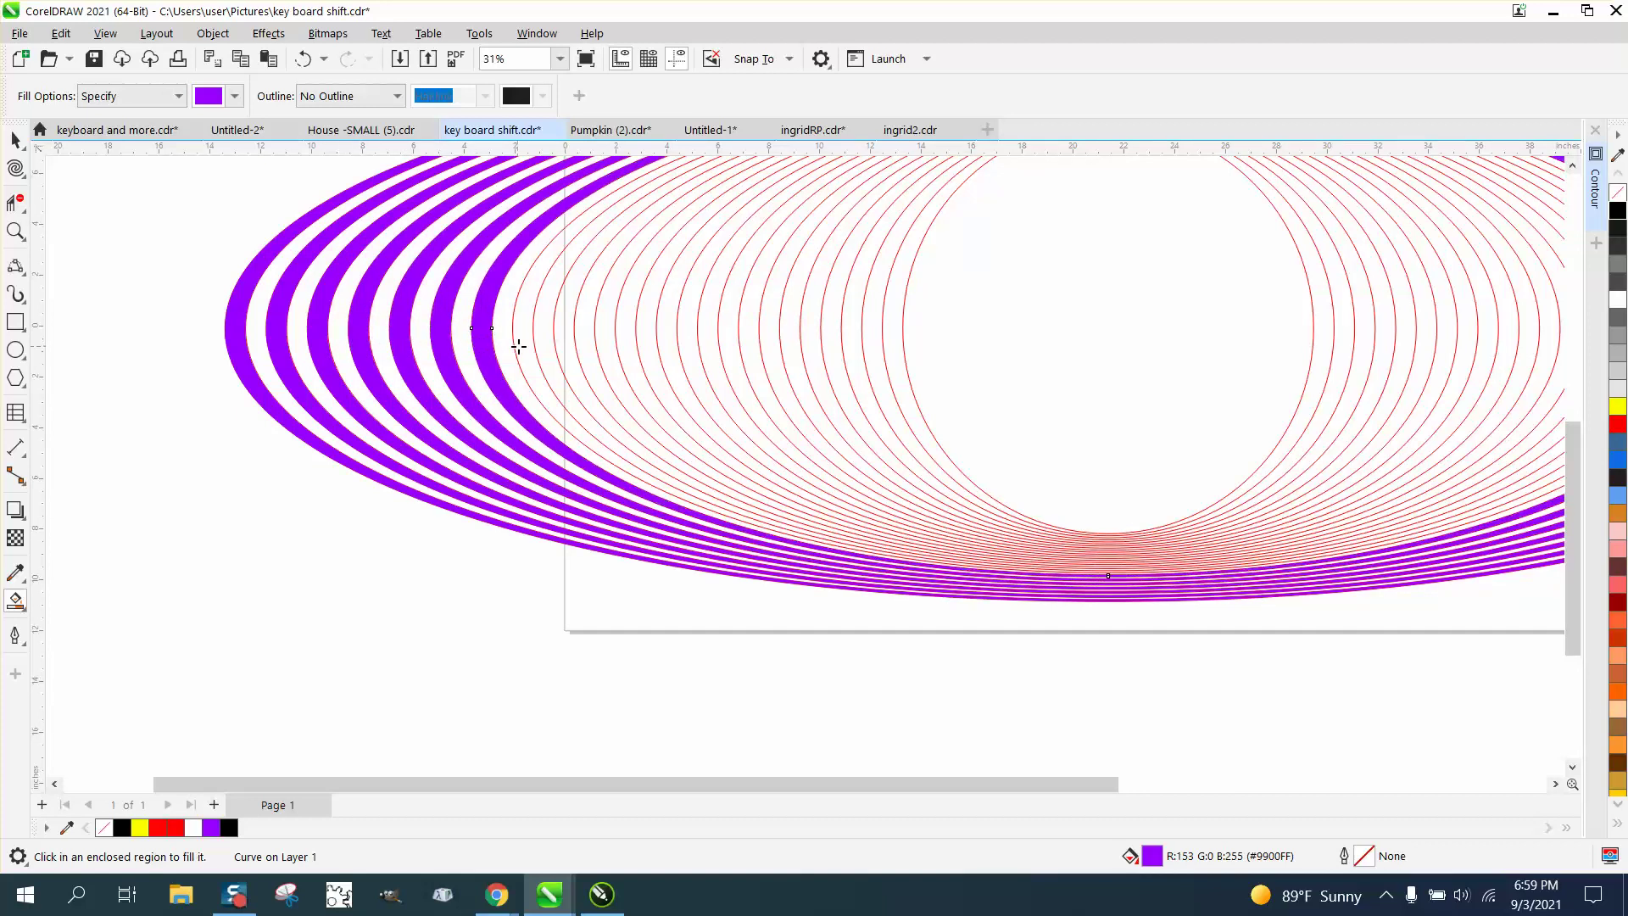
click(560, 346)
click(636, 347)
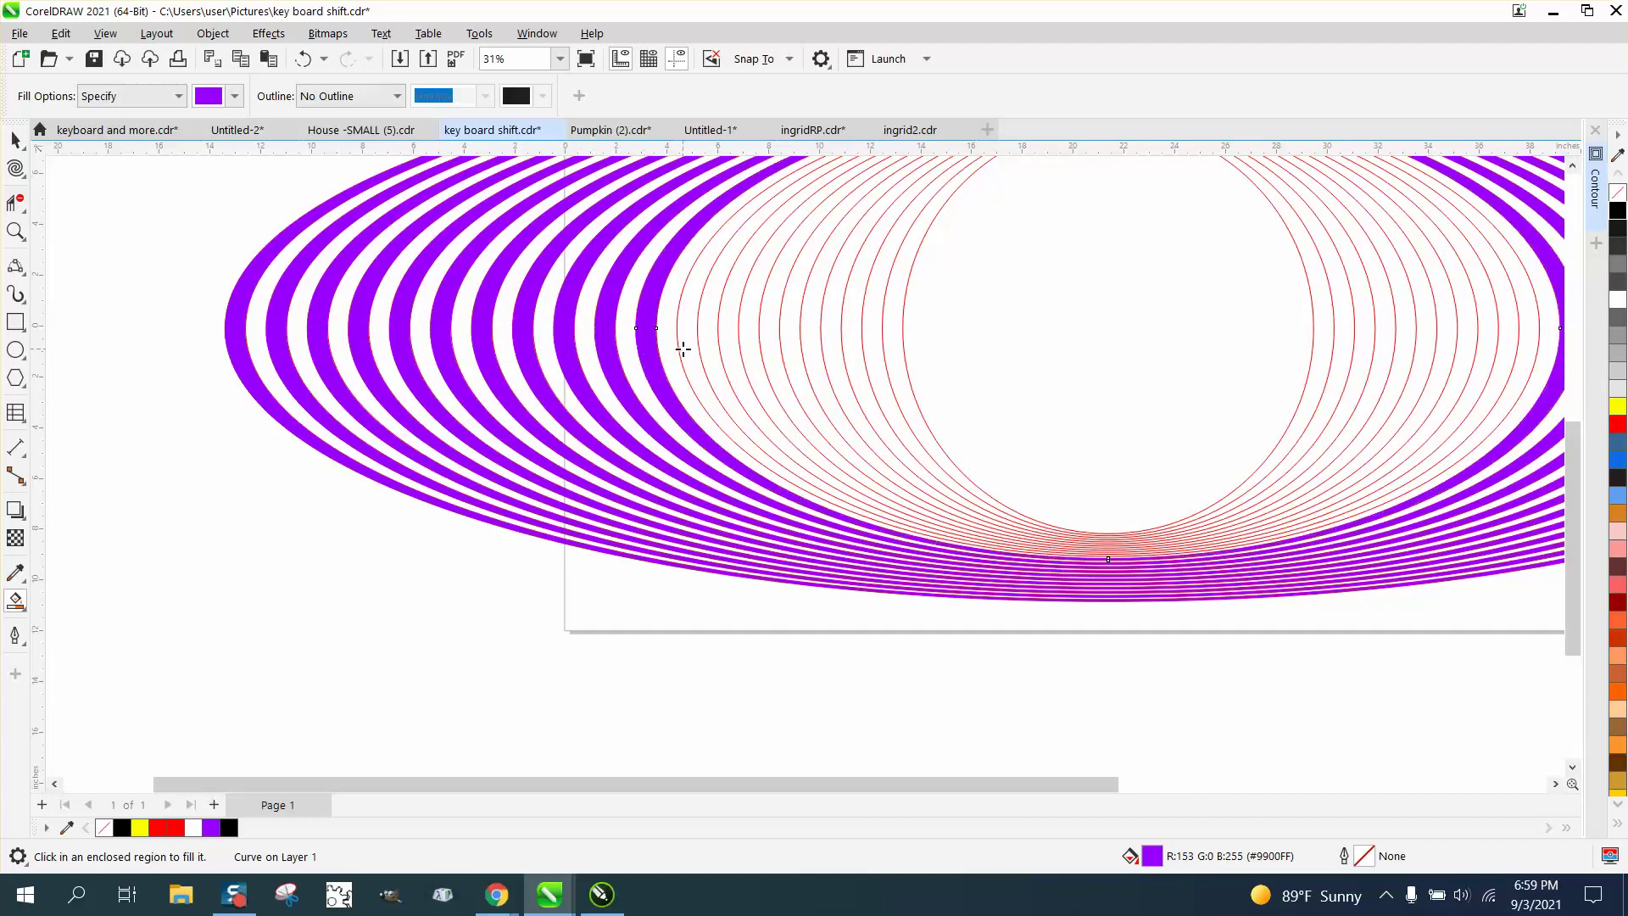
click(683, 348)
click(731, 351)
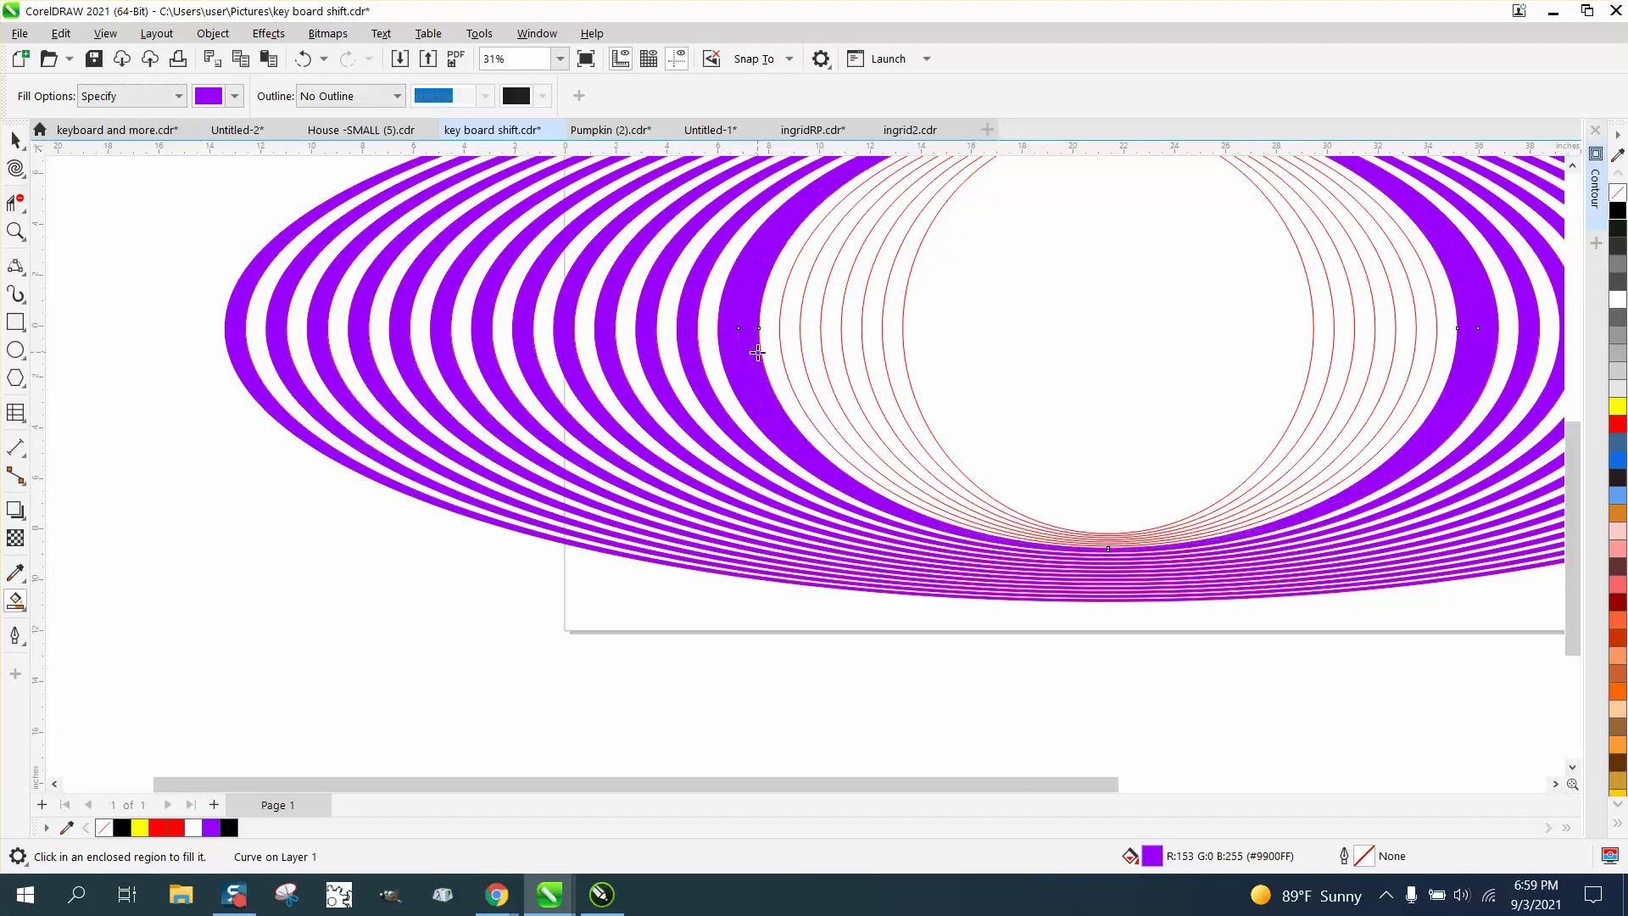
click(305, 58)
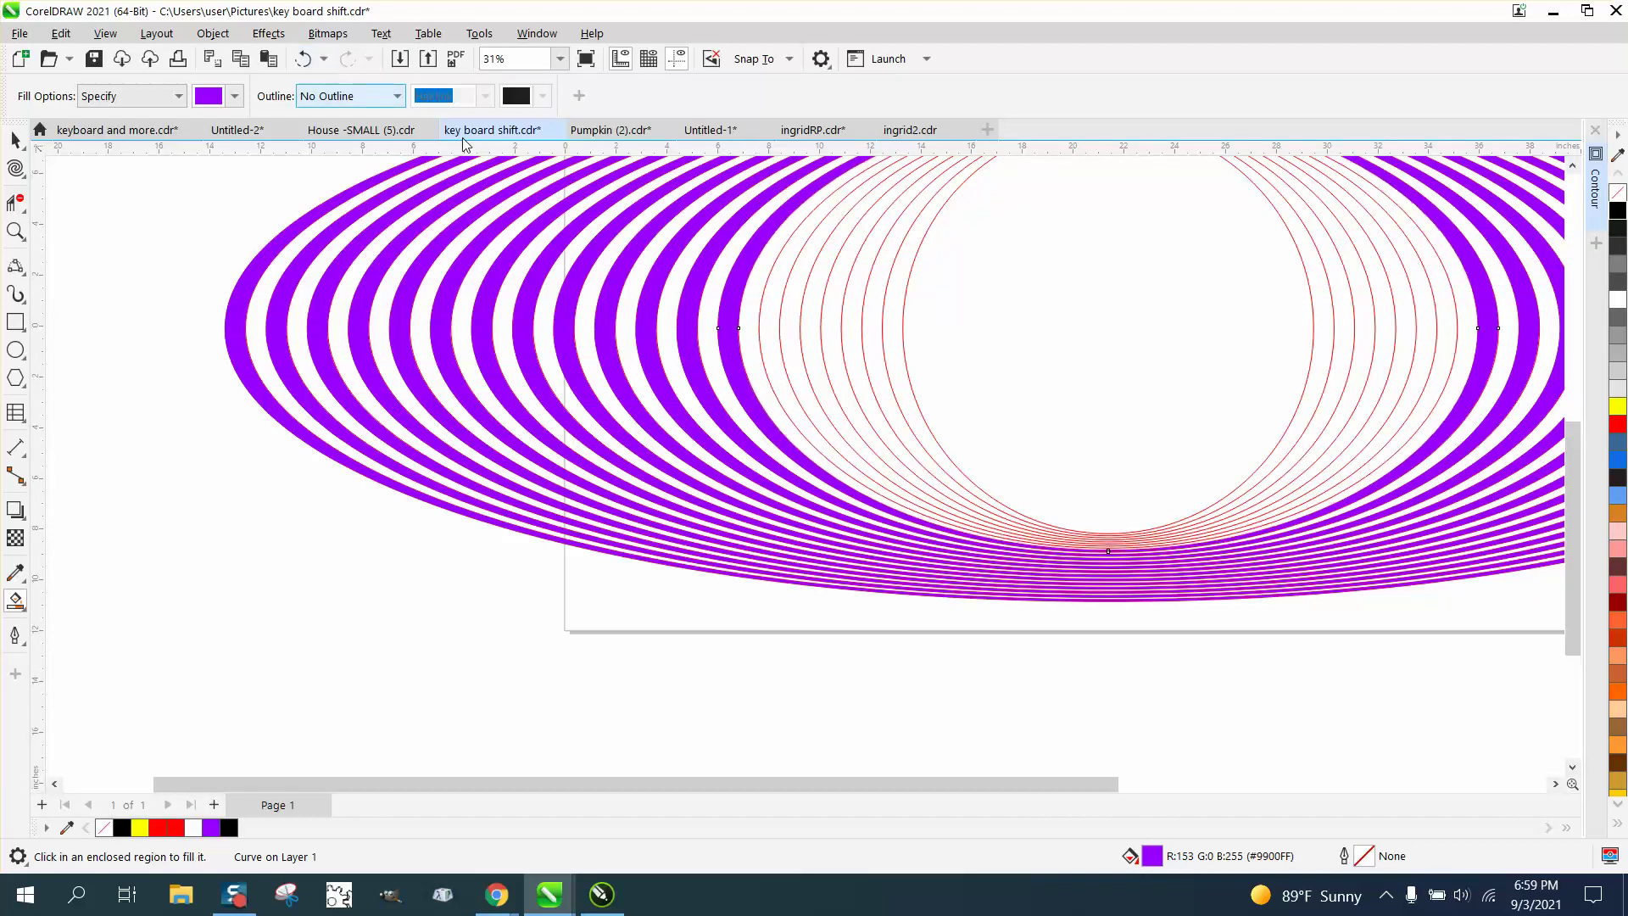
click(770, 333)
click(845, 330)
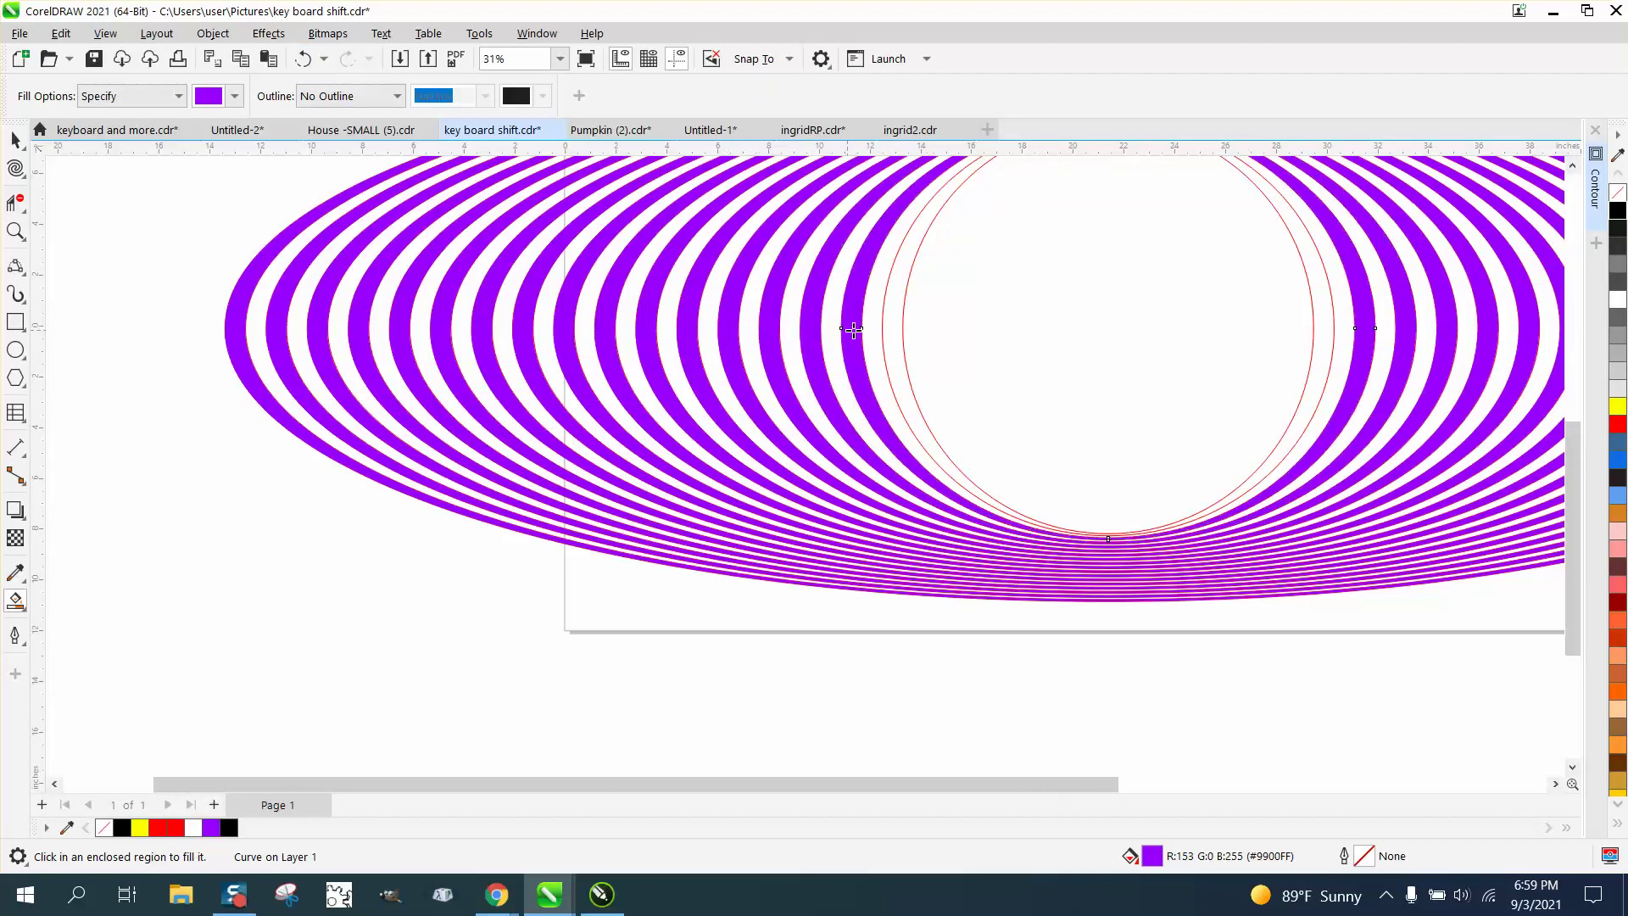
scroll(763, 343, down, 3)
scroll(573, 369, down, 2)
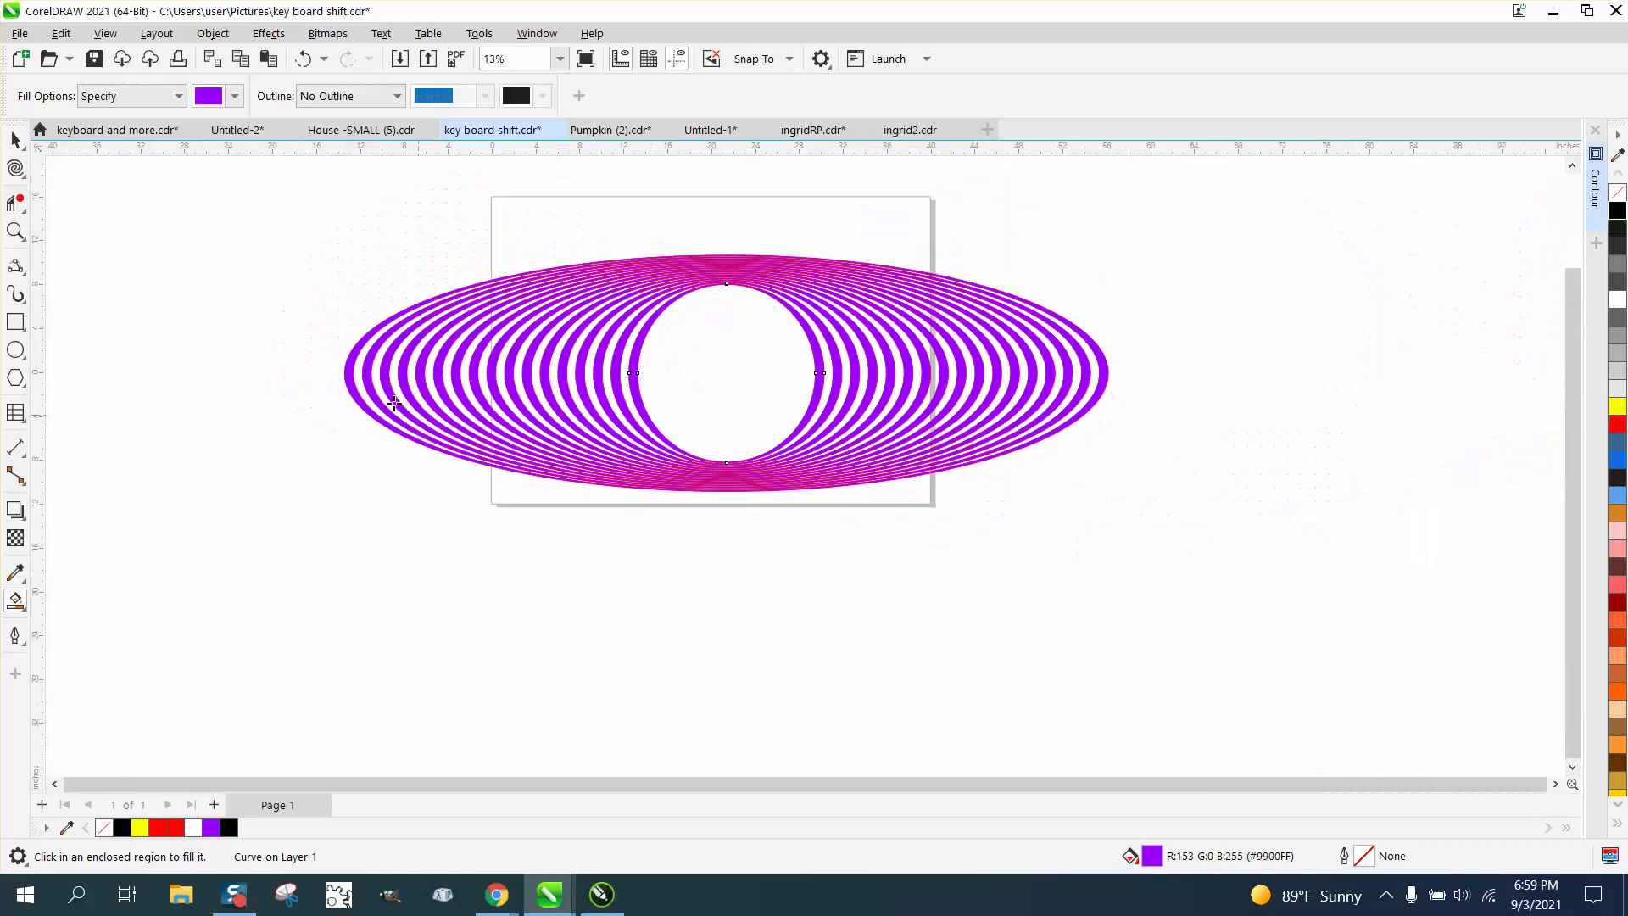
With the standard Pick tool, marquee-select all 51 objects of the ringed ellipse.
click(15, 140)
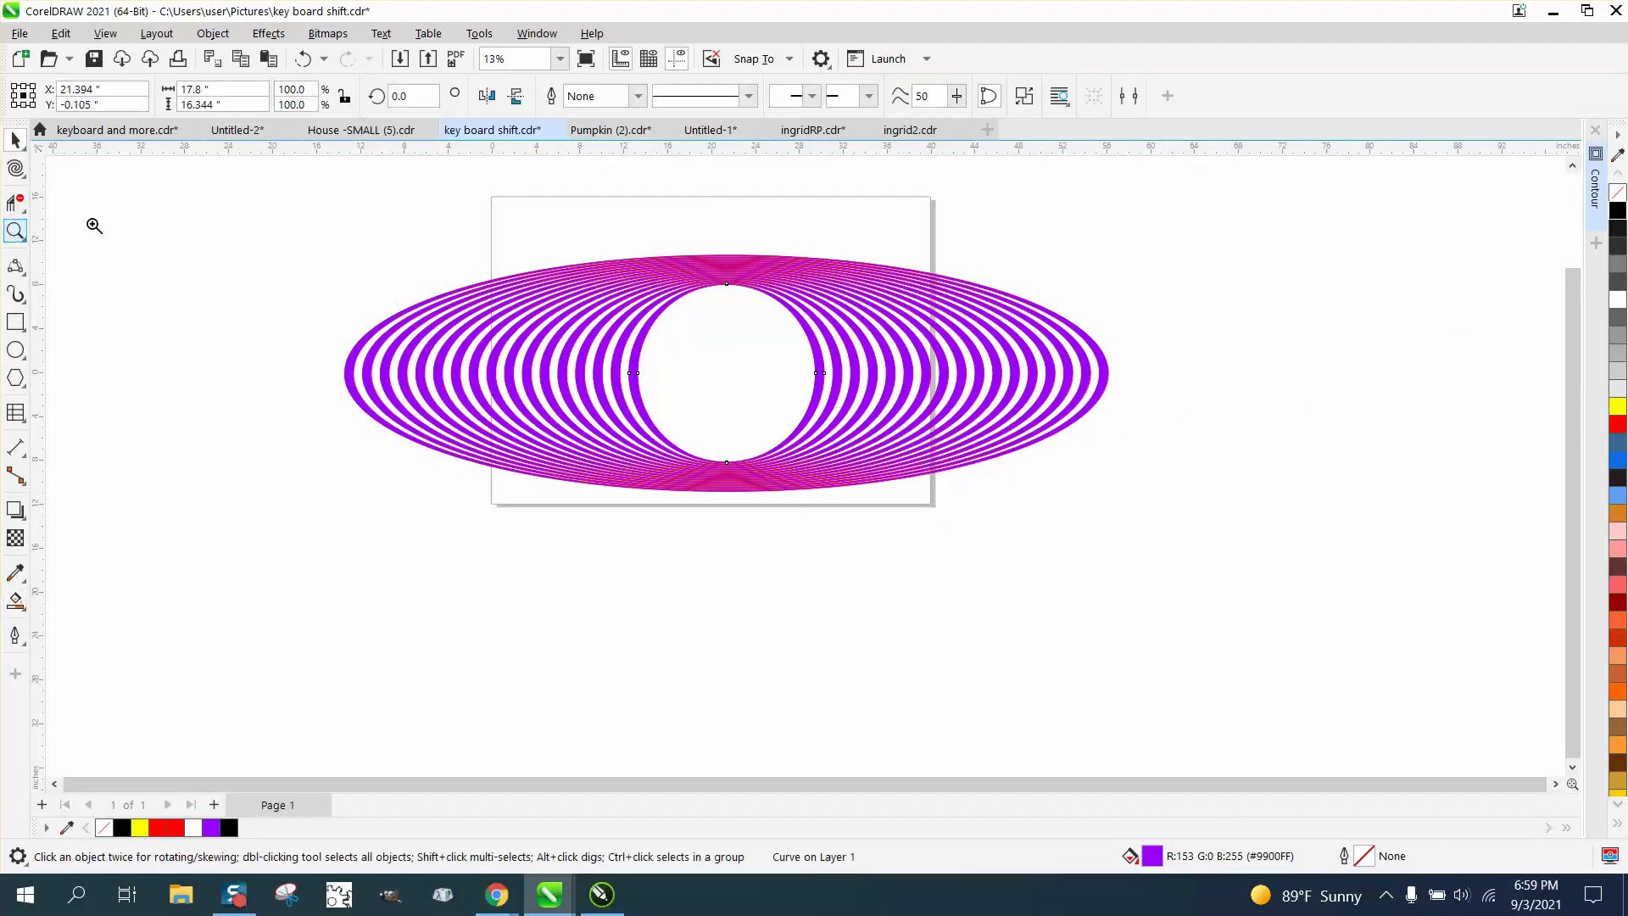
click(15, 232)
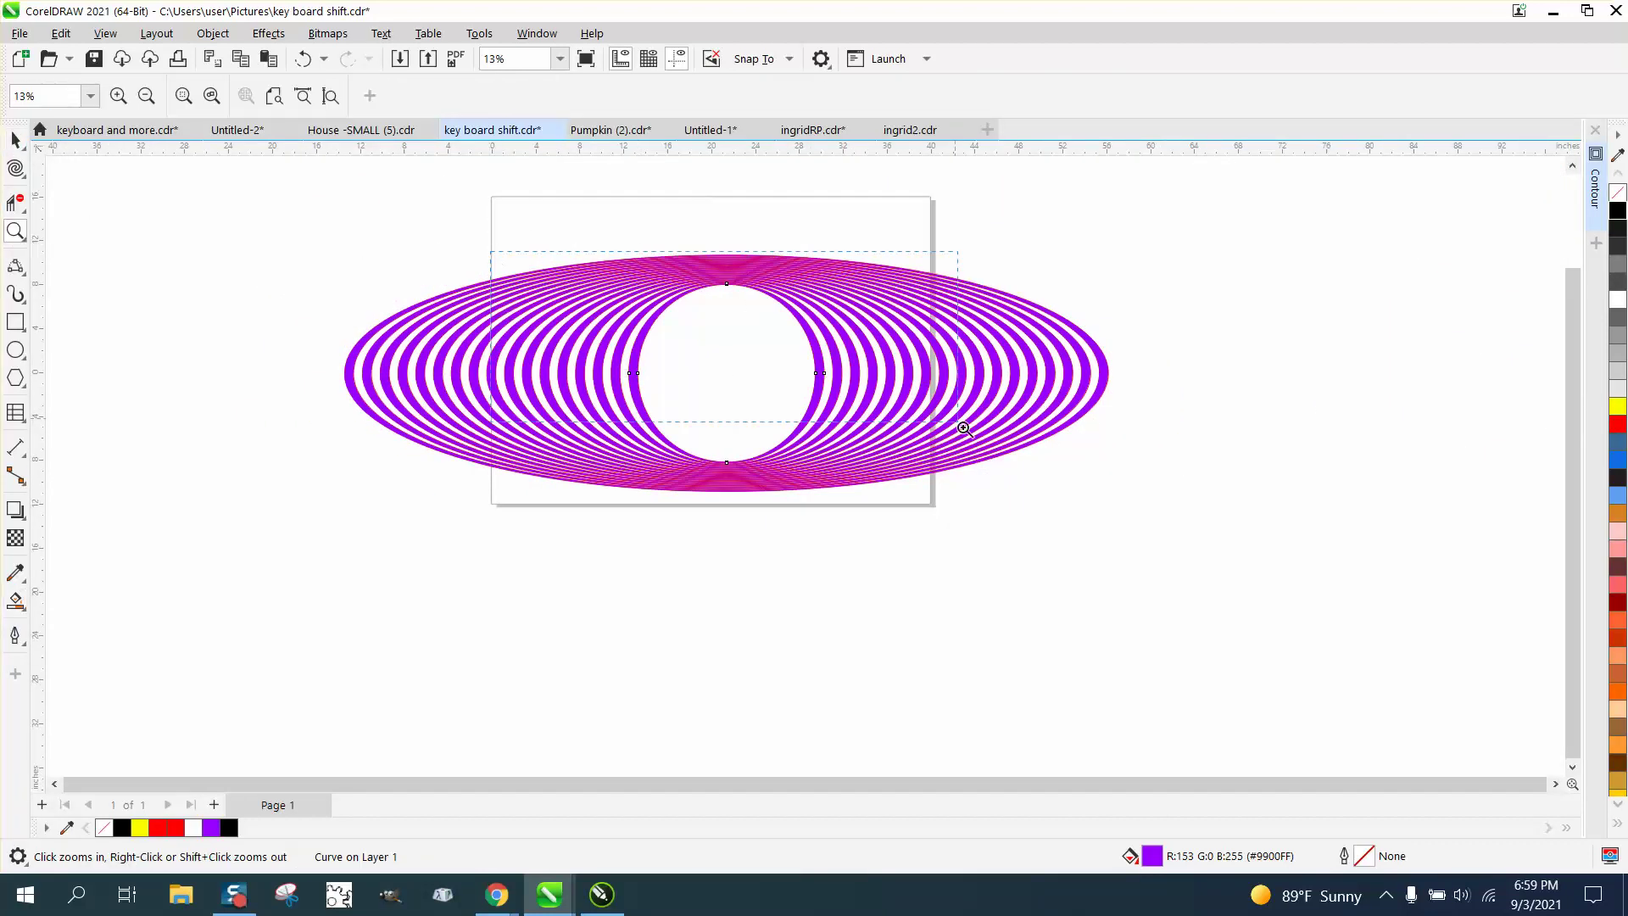
scroll(992, 453, up, 3)
scroll(722, 320, down, 1)
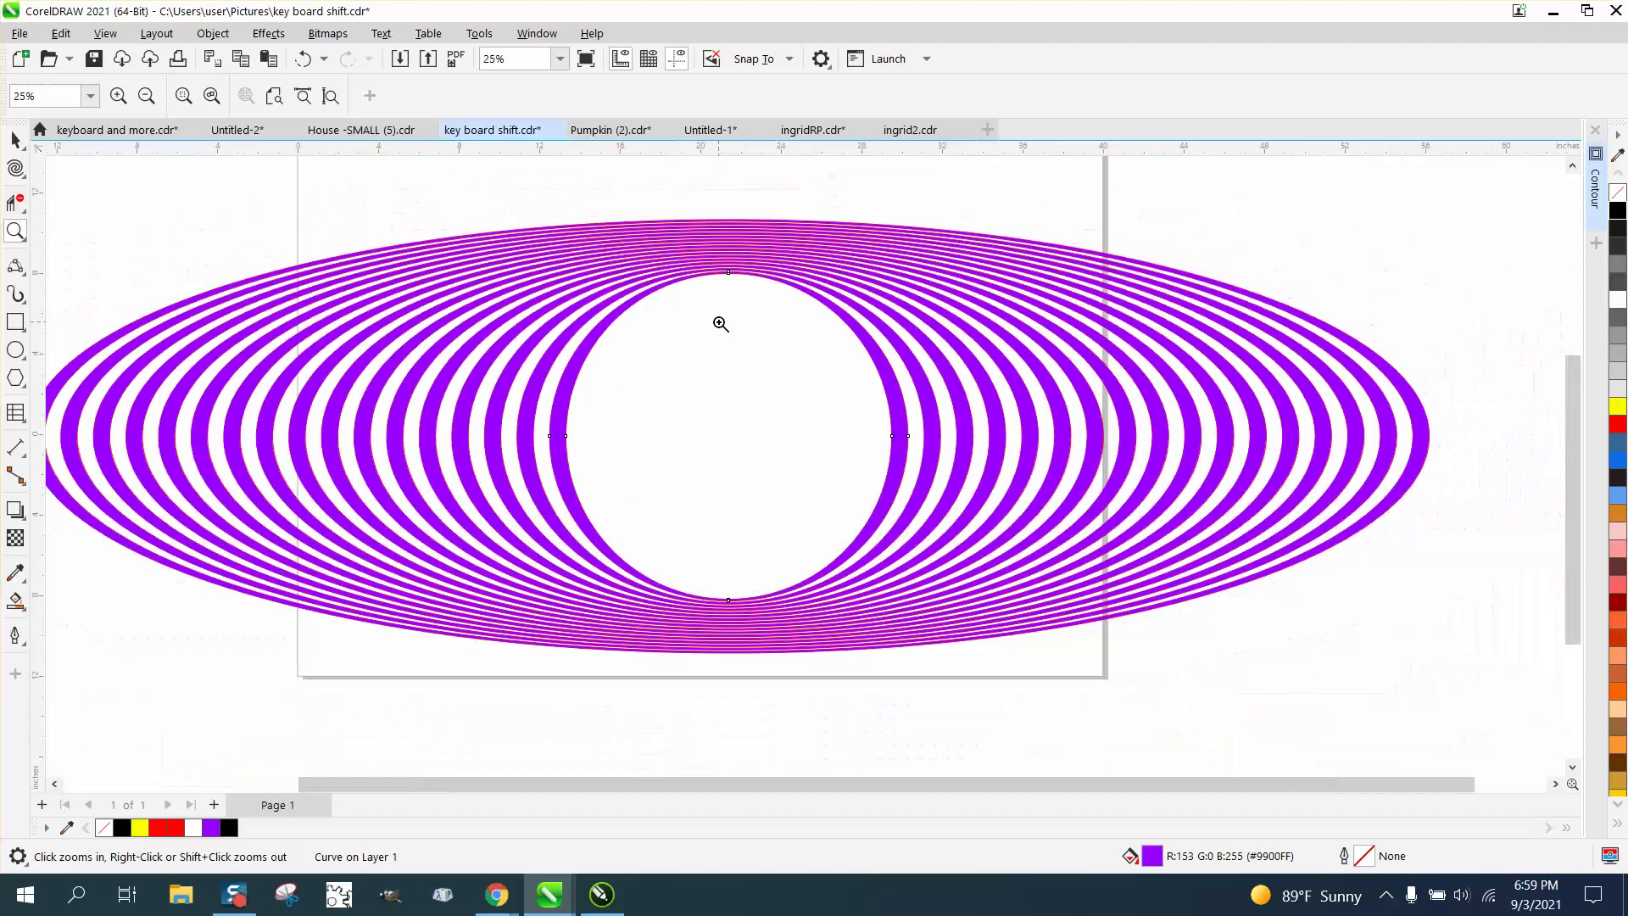
scroll(720, 324, down, 1)
click(15, 140)
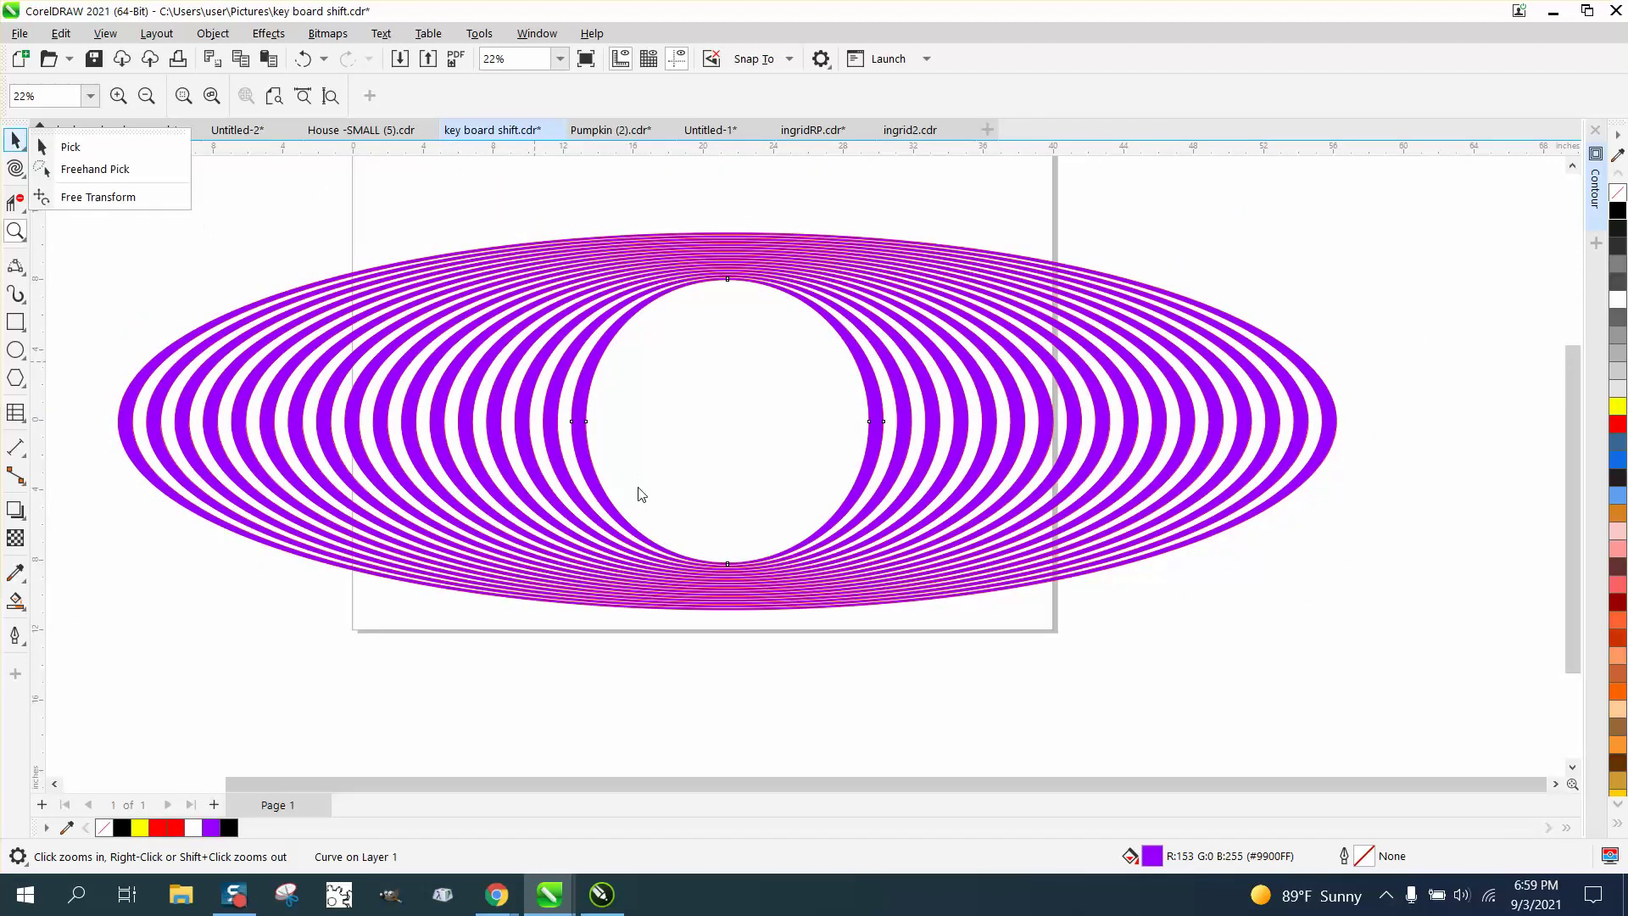
click(71, 147)
scroll(165, 243, down, 3)
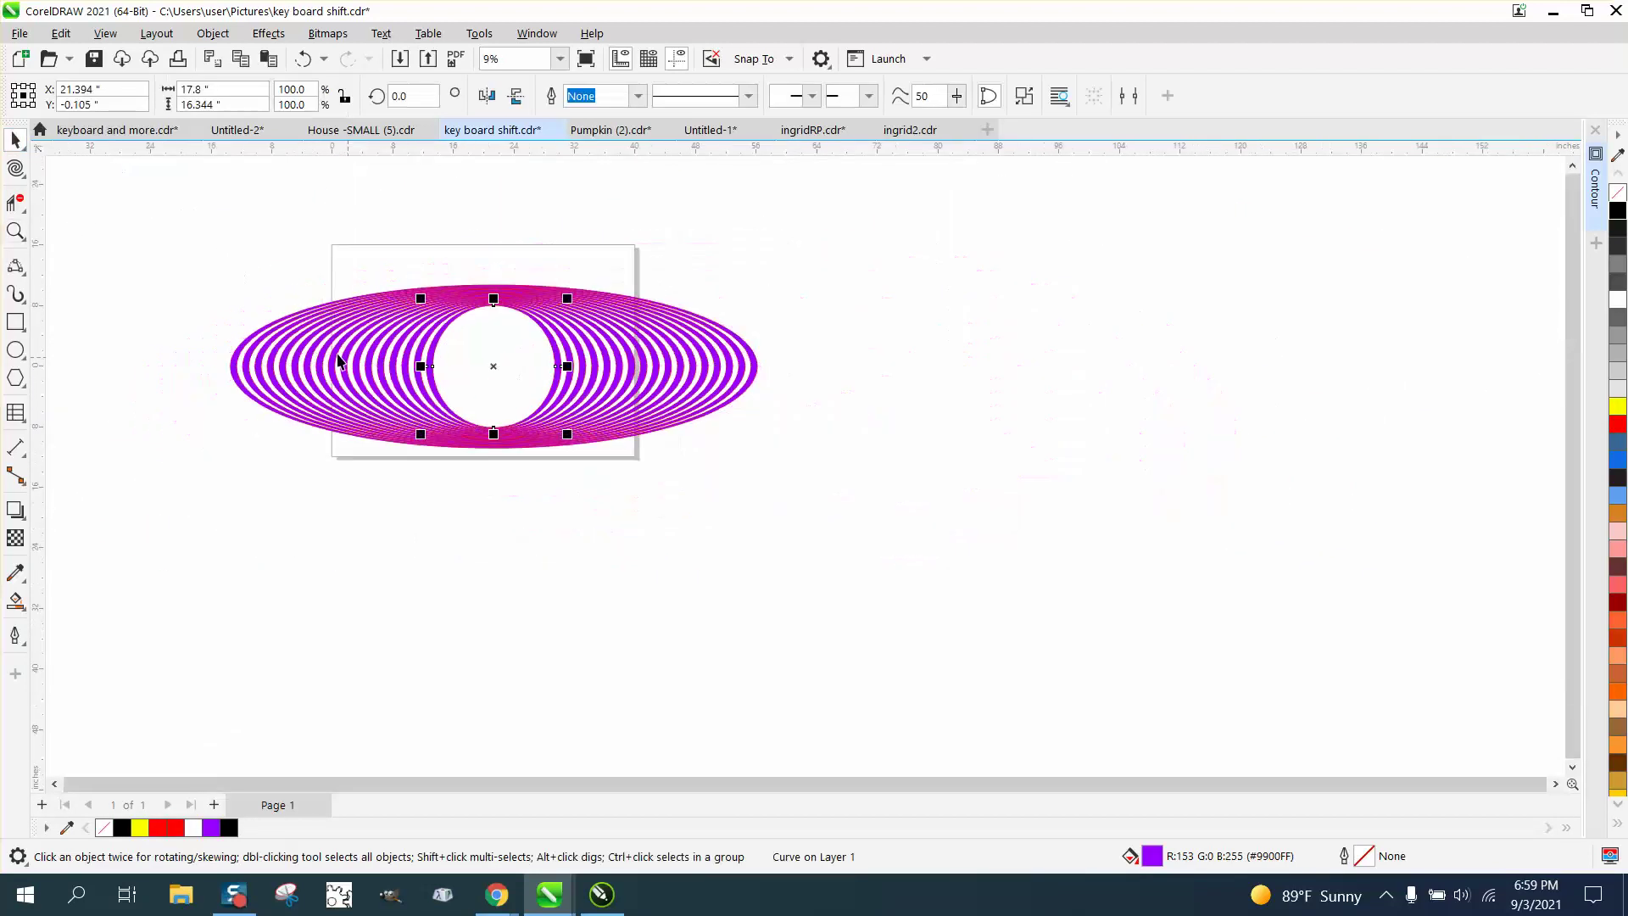
drag(164, 243, 879, 572)
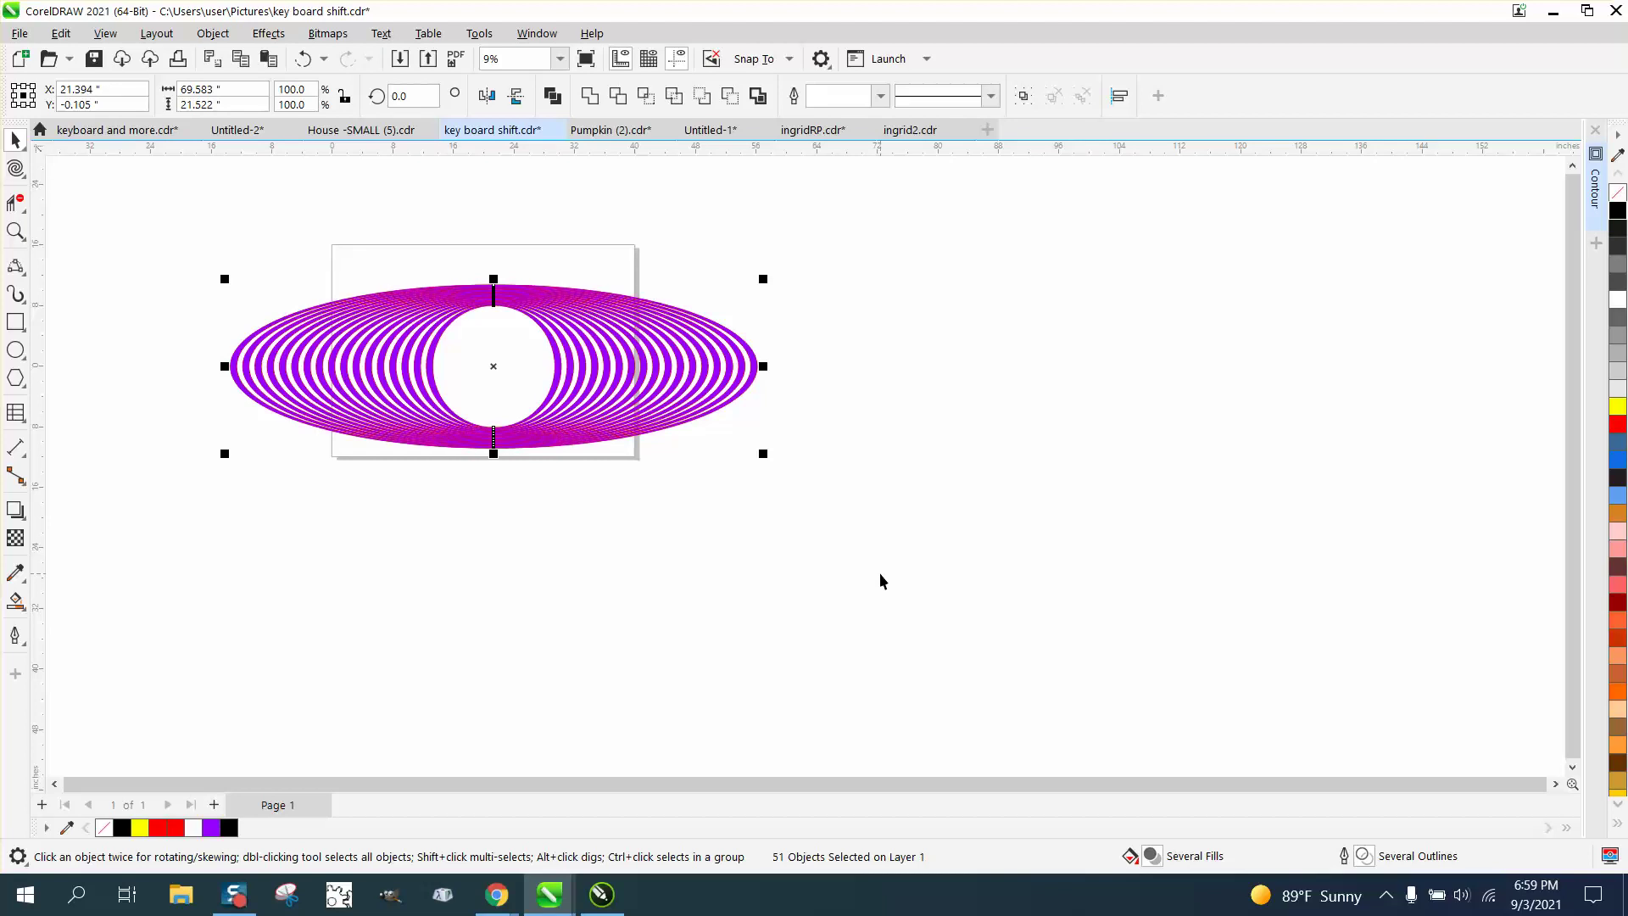
Rotate copies of the ellipse in 45° steps into an eight-petal flower and zoom in on it.
click(413, 96)
drag(426, 97, 394, 98)
text(45)
key(Return)
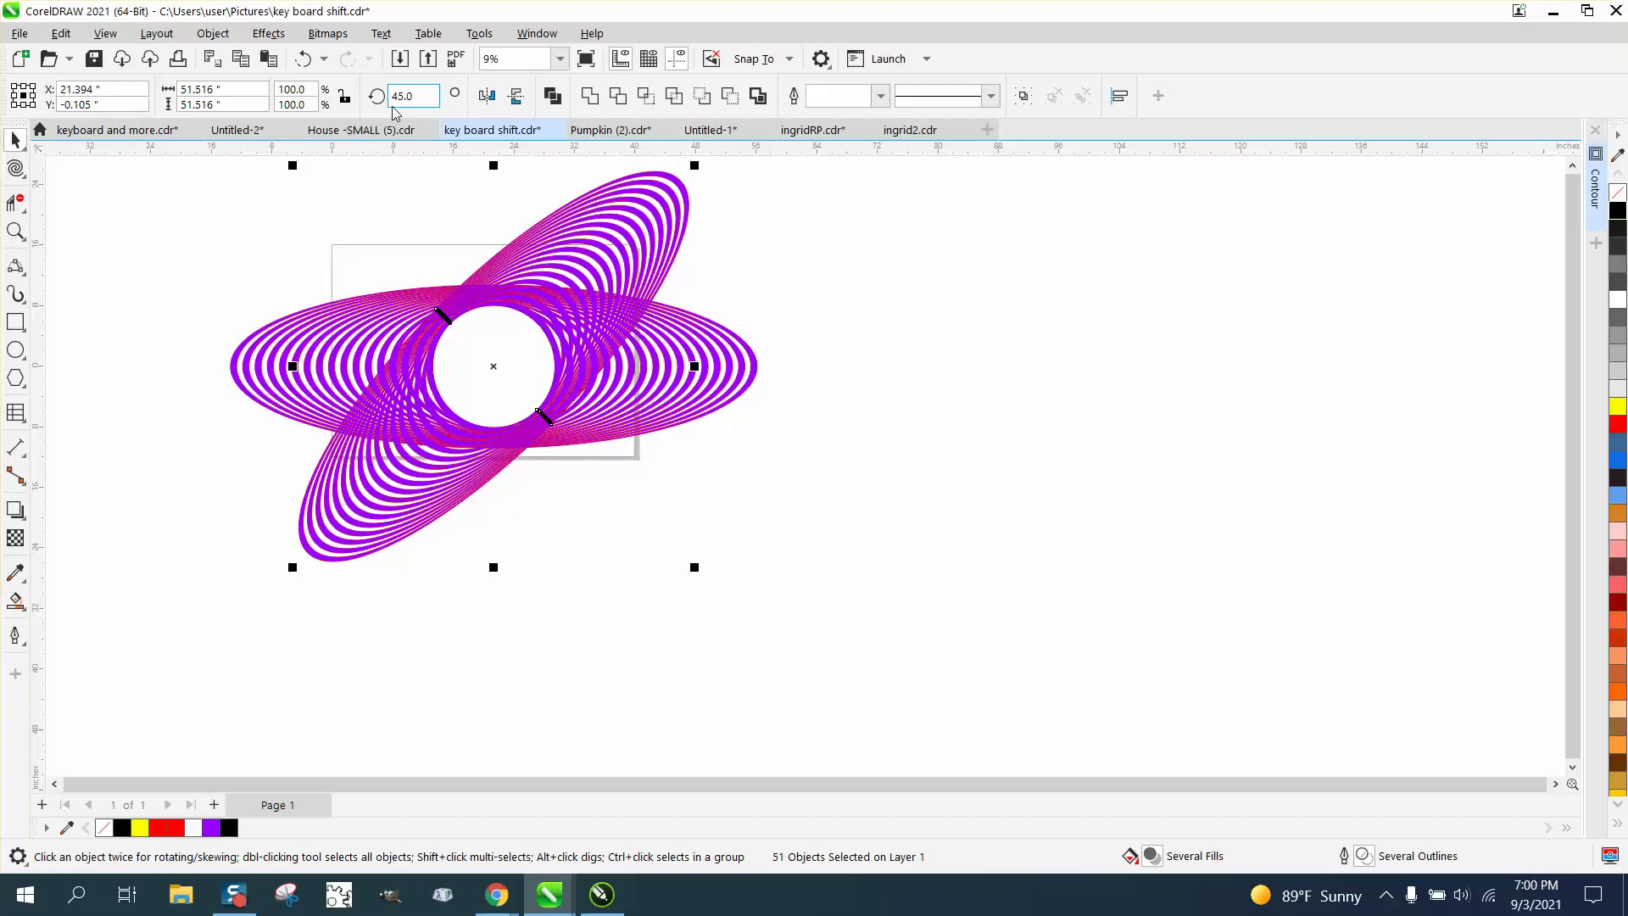
key(ctrl+r)
key(ctrl+r)
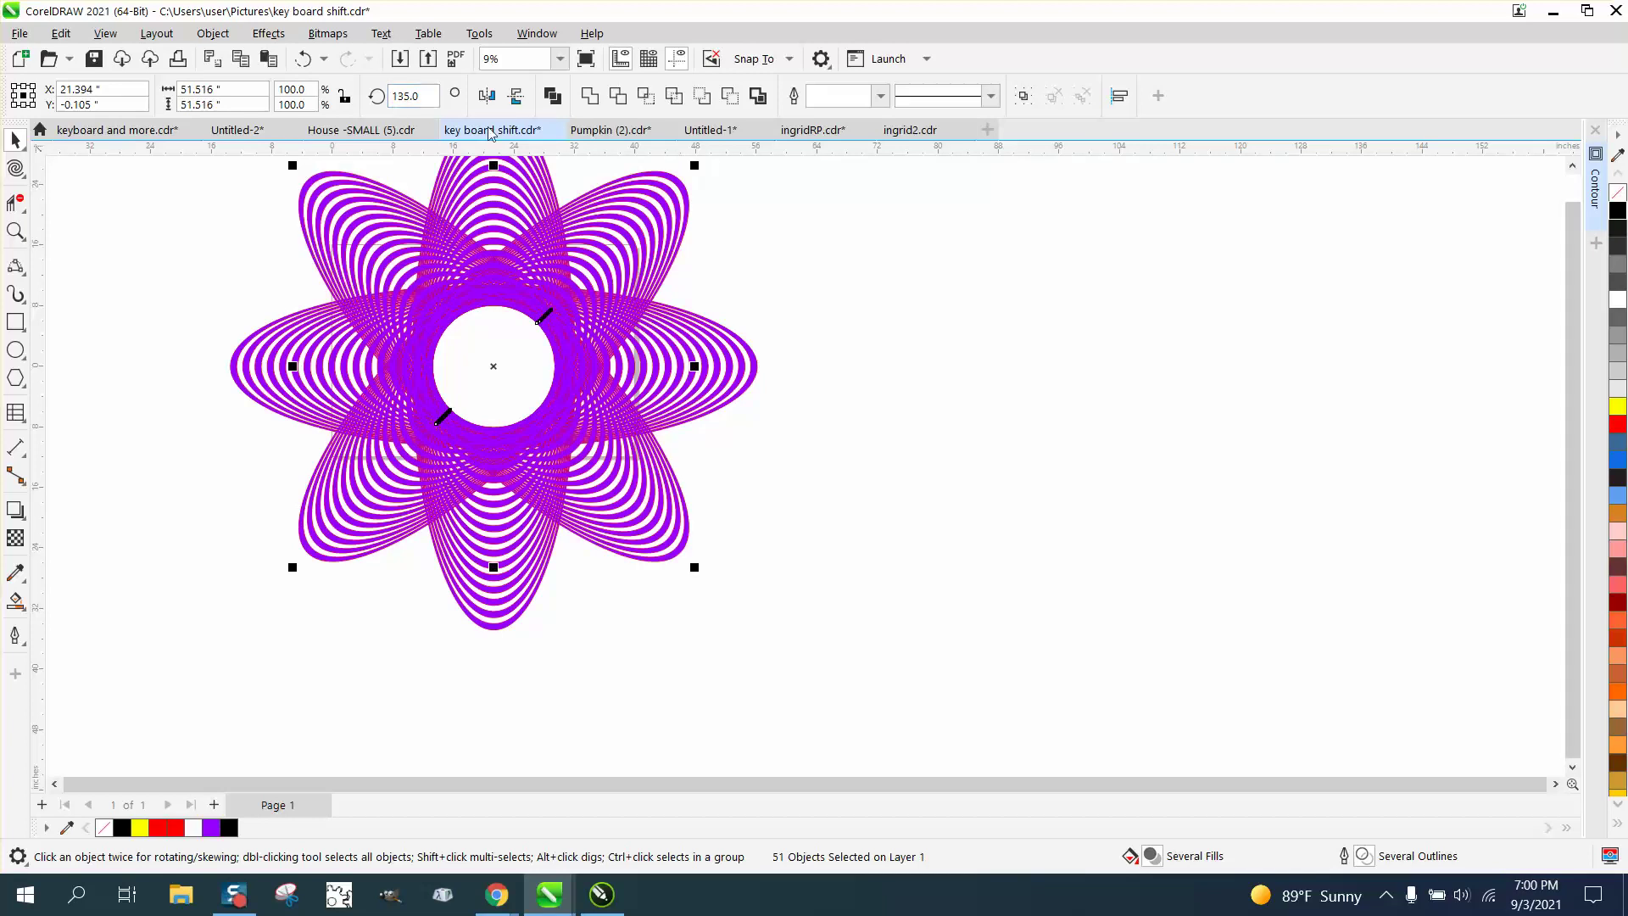
scroll(535, 318, down, 1)
scroll(611, 357, down, 1)
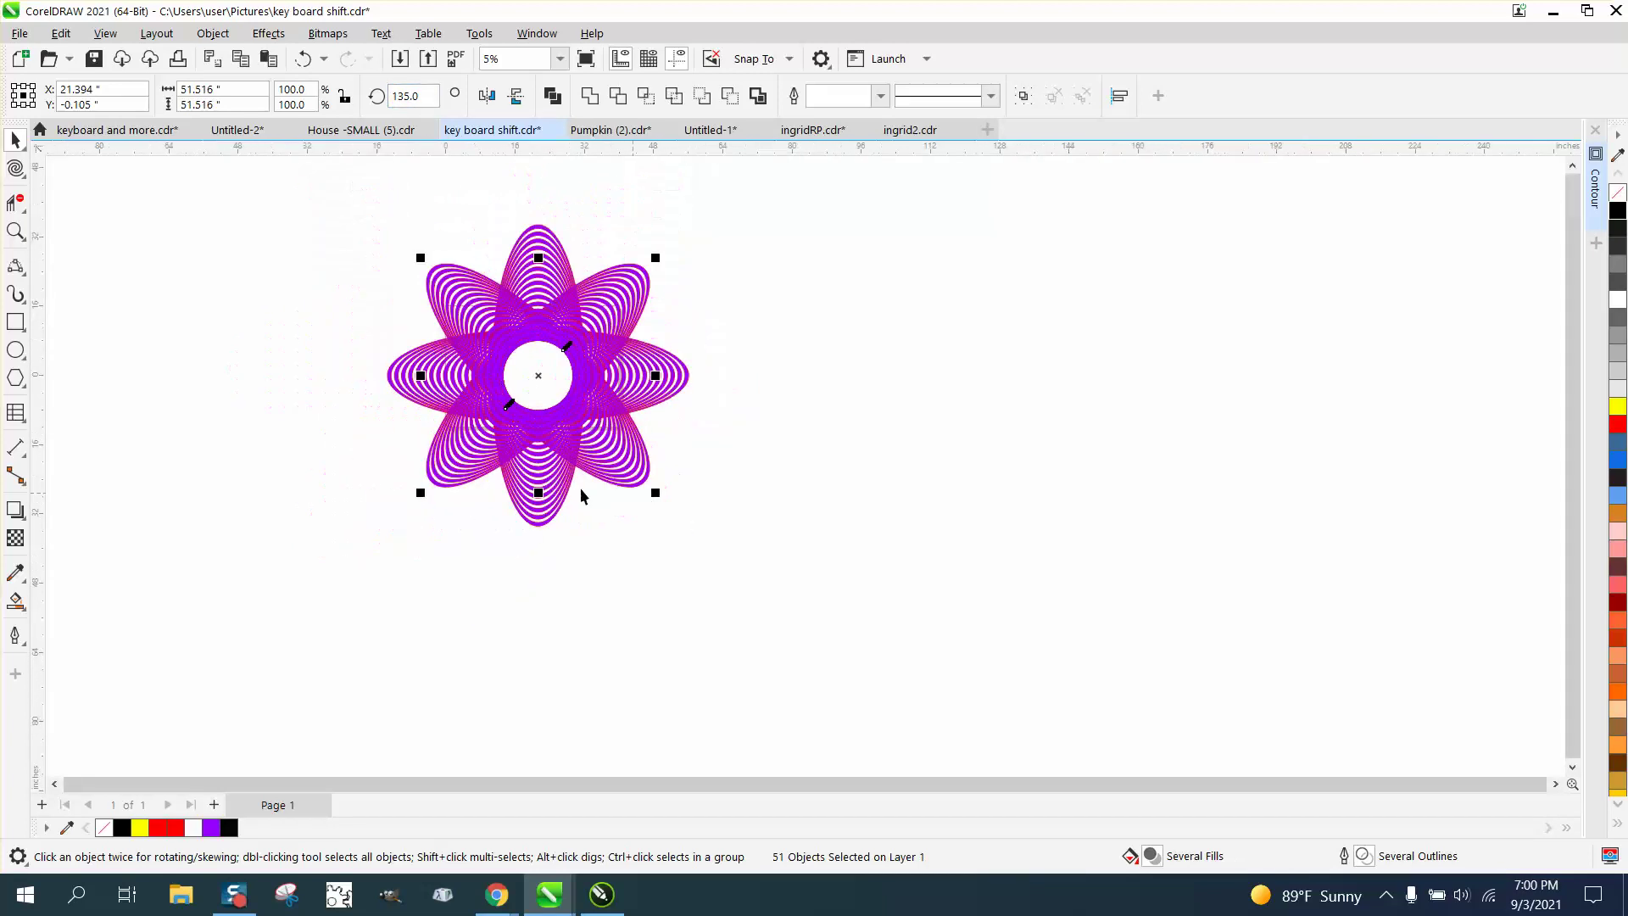
click(16, 230)
drag(338, 208, 725, 496)
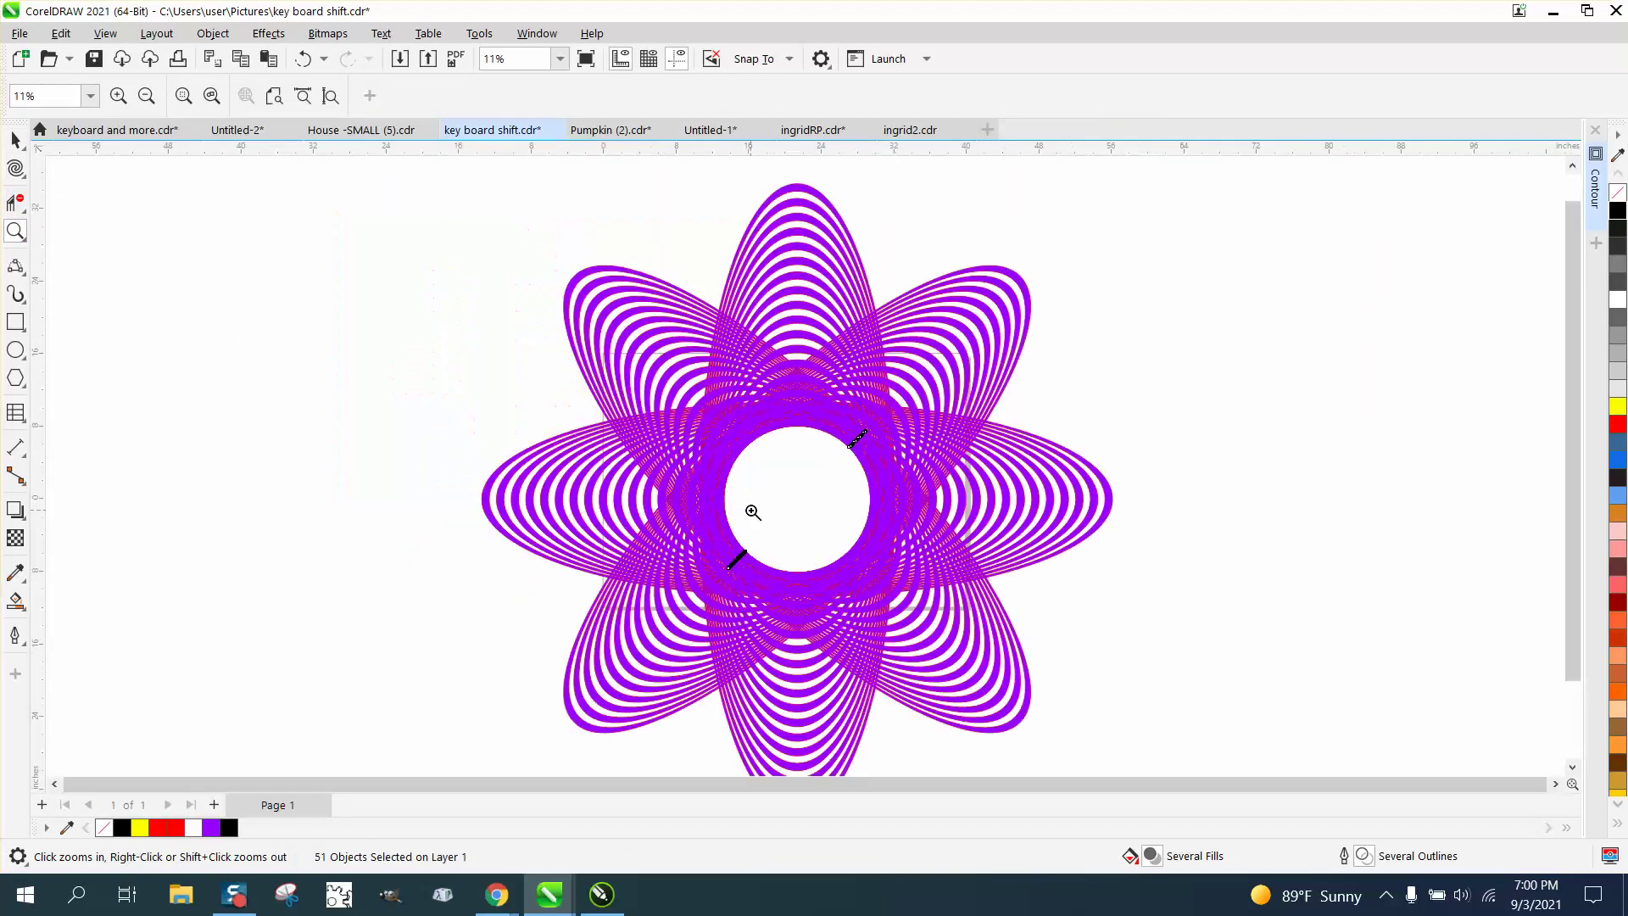